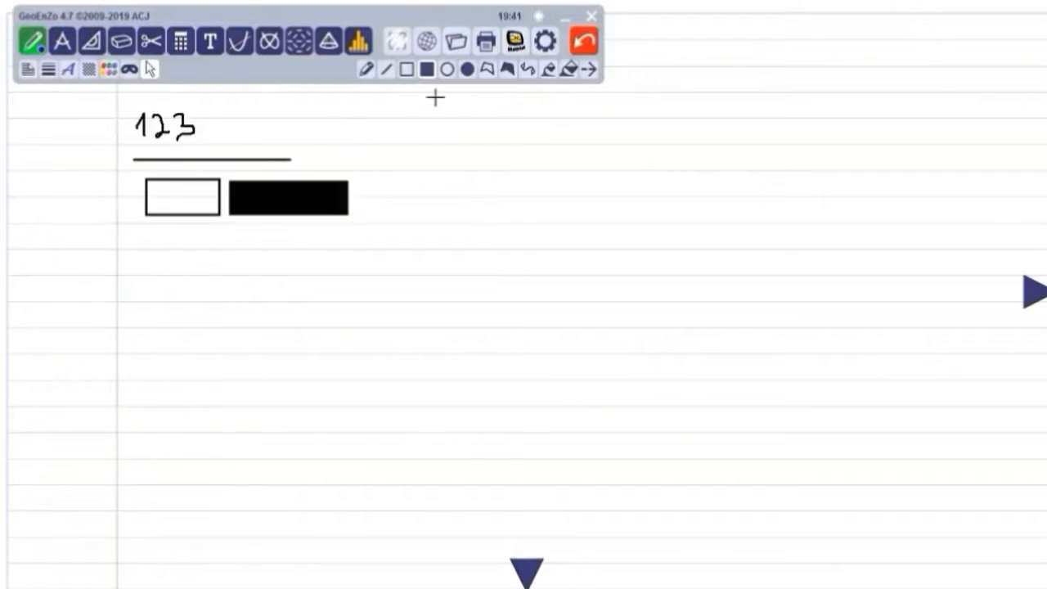
# Step: Draw a blue ellipse outline and a solid blue rectangle in the row below the black rectangles
pyautogui.moveTo(148, 234); pyautogui.dragTo(217, 278)
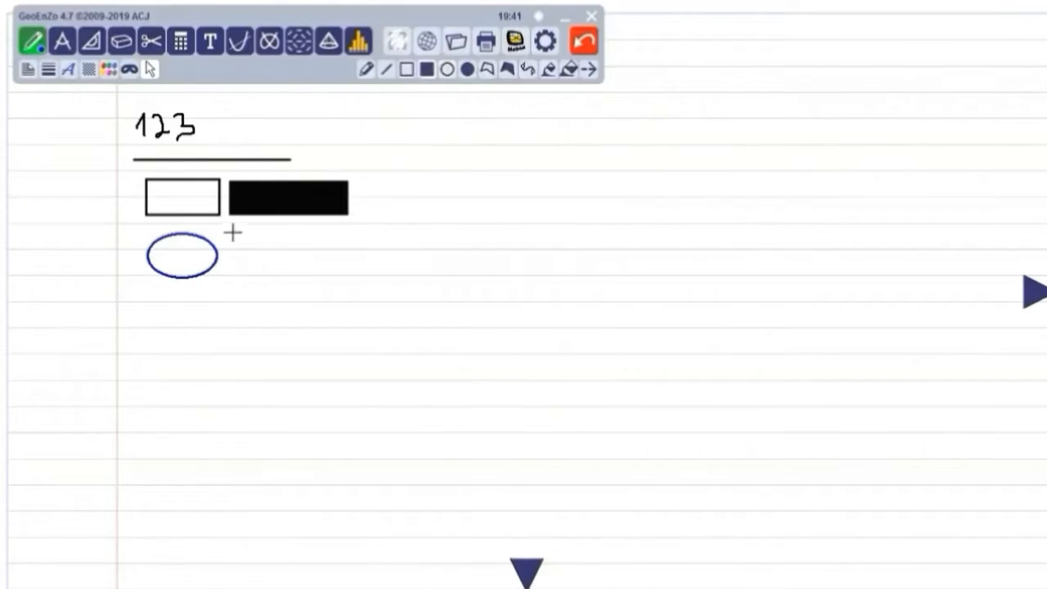
pyautogui.moveTo(233, 234); pyautogui.dragTo(349, 275)
pyautogui.moveTo(278, 271); pyautogui.dragTo(278, 272)
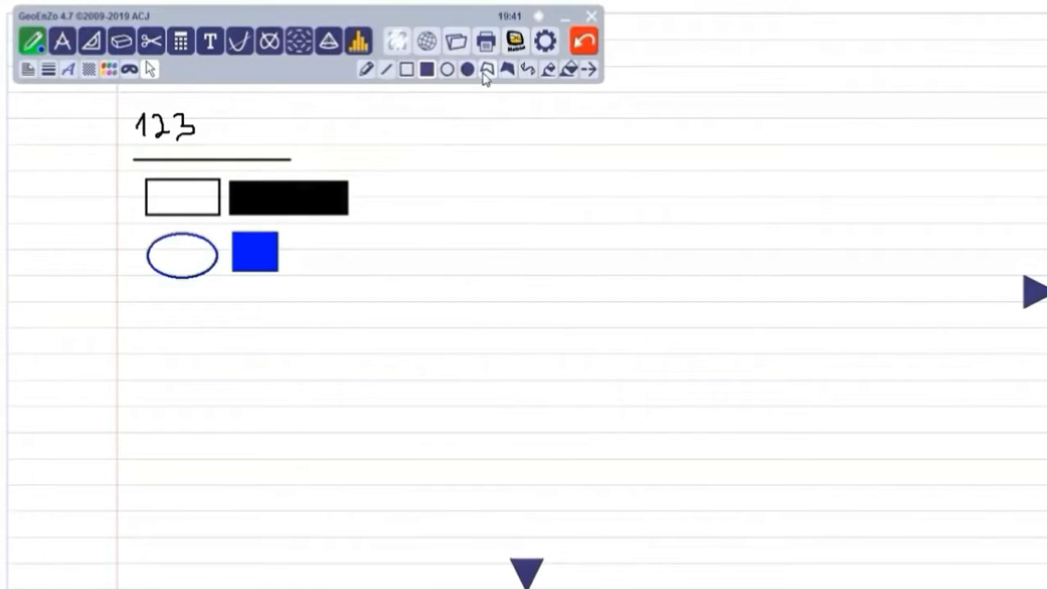
# Step: Draw a pink five-cornered polygon outline beside the filled black rectangle
pyautogui.click(109, 69)
pyautogui.click(187, 194)
pyautogui.click(418, 159)
pyautogui.click(376, 219)
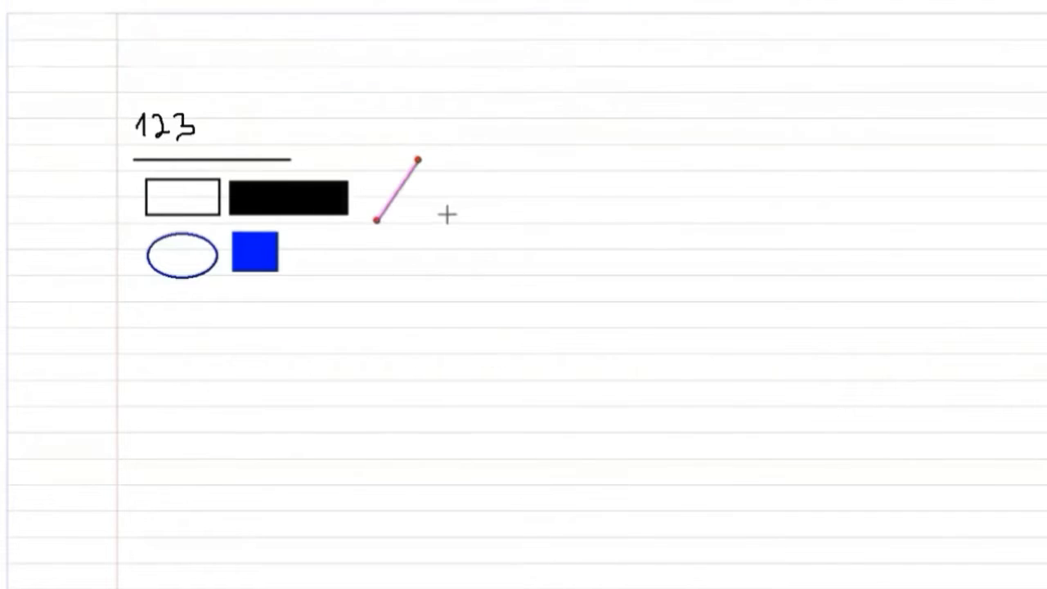
pyautogui.click(447, 214)
pyautogui.click(464, 162)
# Step: Draw a solid pink four-cornered polygon beside the solid blue rectangle
pyautogui.click(318, 239)
pyautogui.click(320, 300)
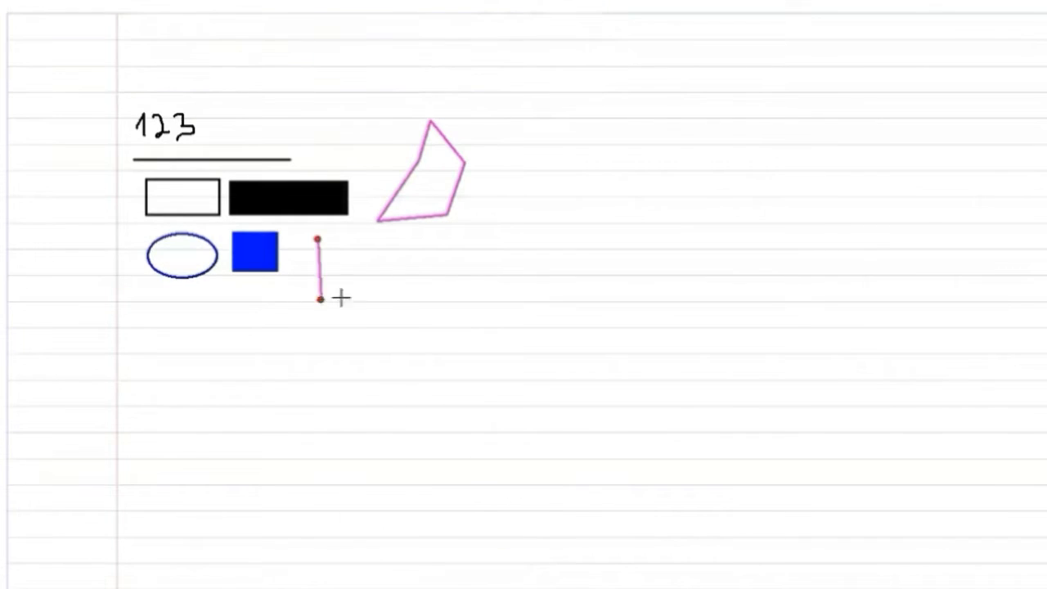
pyautogui.click(319, 240)
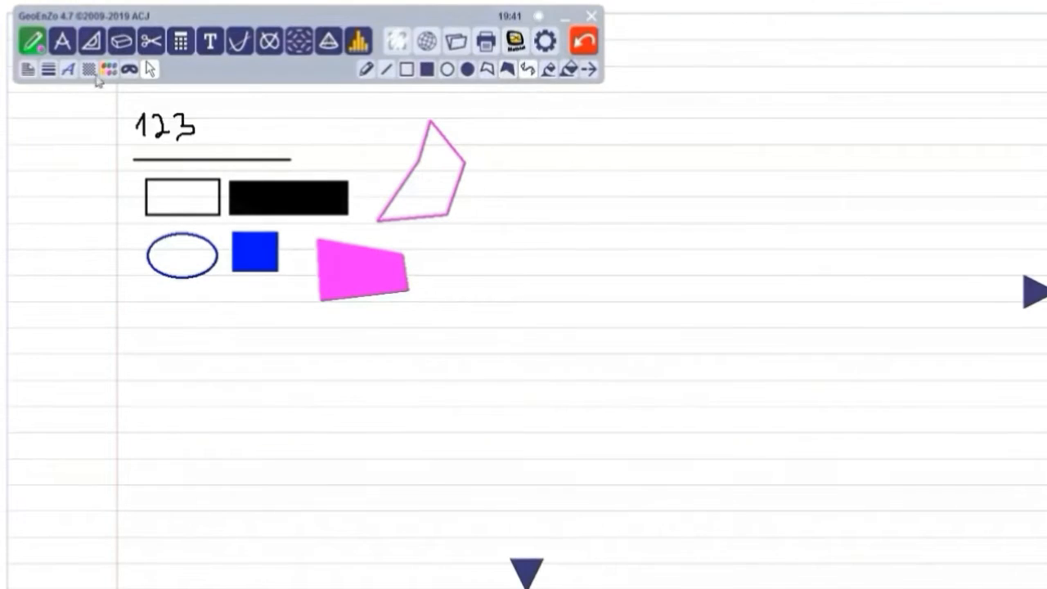
# Step: Draw a light blue wavy curve through points beside the pink polygon outline
pyautogui.click(109, 69)
pyautogui.click(161, 215)
pyautogui.click(510, 202)
pyautogui.click(540, 156)
pyautogui.click(573, 201)
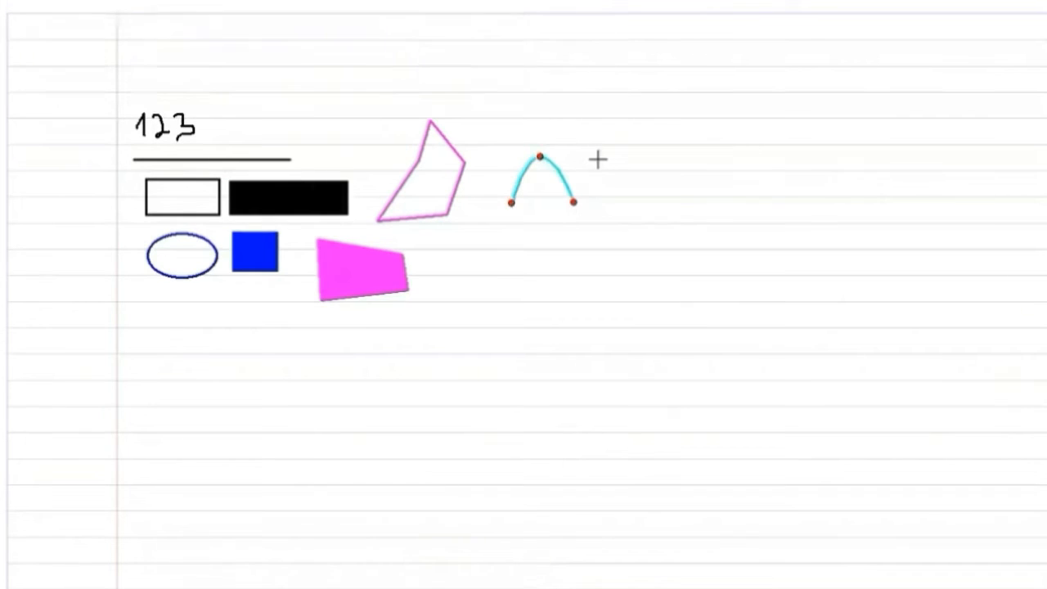
pyautogui.click(598, 159)
# Step: Fill the solid black rectangle with red and draw a green rectangle outline inside it
pyautogui.click(109, 68)
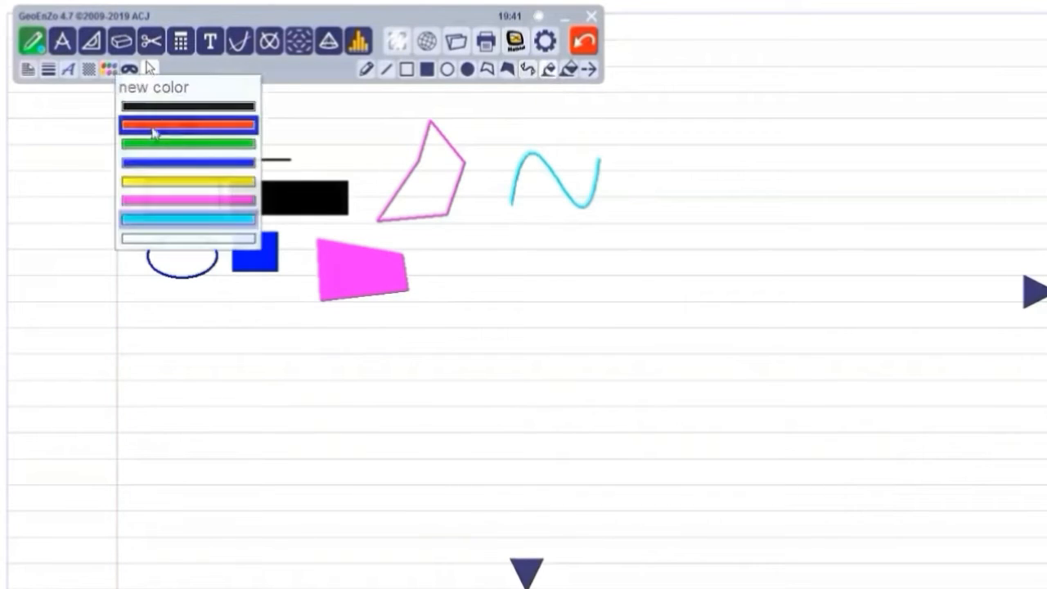
pyautogui.click(188, 123)
pyautogui.click(282, 193)
pyautogui.moveTo(241, 186); pyautogui.dragTo(331, 203)
pyautogui.click(108, 69)
pyautogui.click(187, 140)
pyautogui.moveTo(238, 188); pyautogui.dragTo(311, 198)
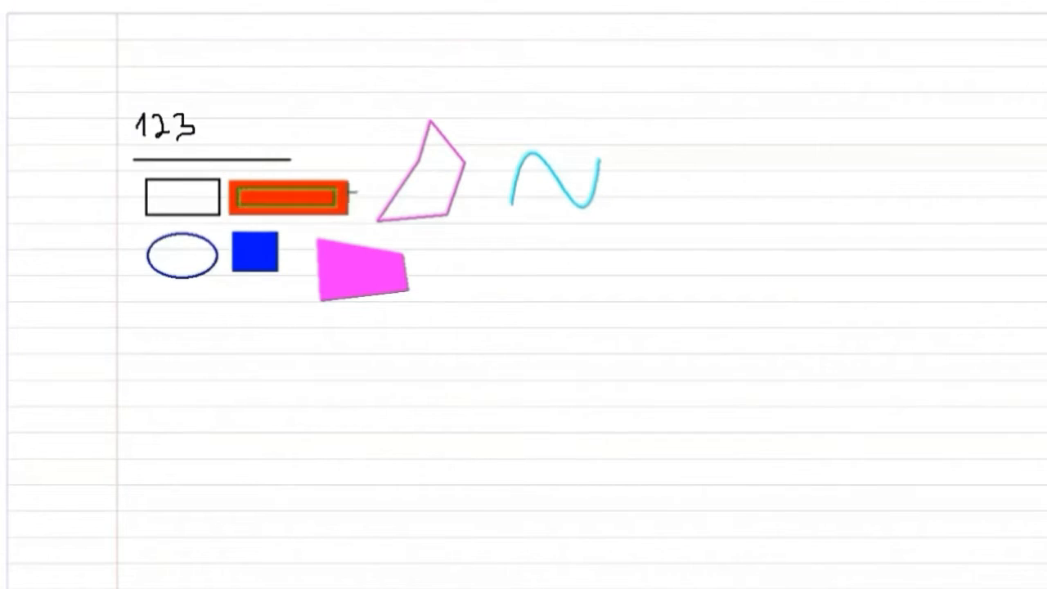
# Step: Fill only the area inside the inner rectangle outline with green
pyautogui.click(110, 69)
pyautogui.click(551, 71)
pyautogui.click(110, 69)
pyautogui.click(156, 143)
pyautogui.click(284, 197)
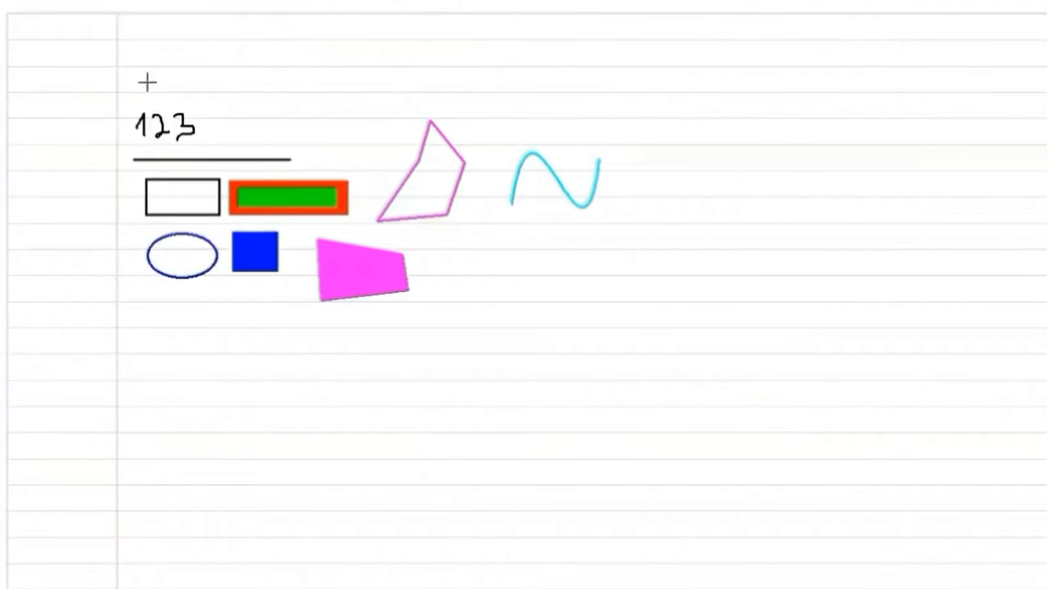
# Step: Fill the whole two-colored rectangle with solid red, covering the inner rectangle
pyautogui.click(109, 68)
pyautogui.click(136, 126)
pyautogui.click(286, 197)
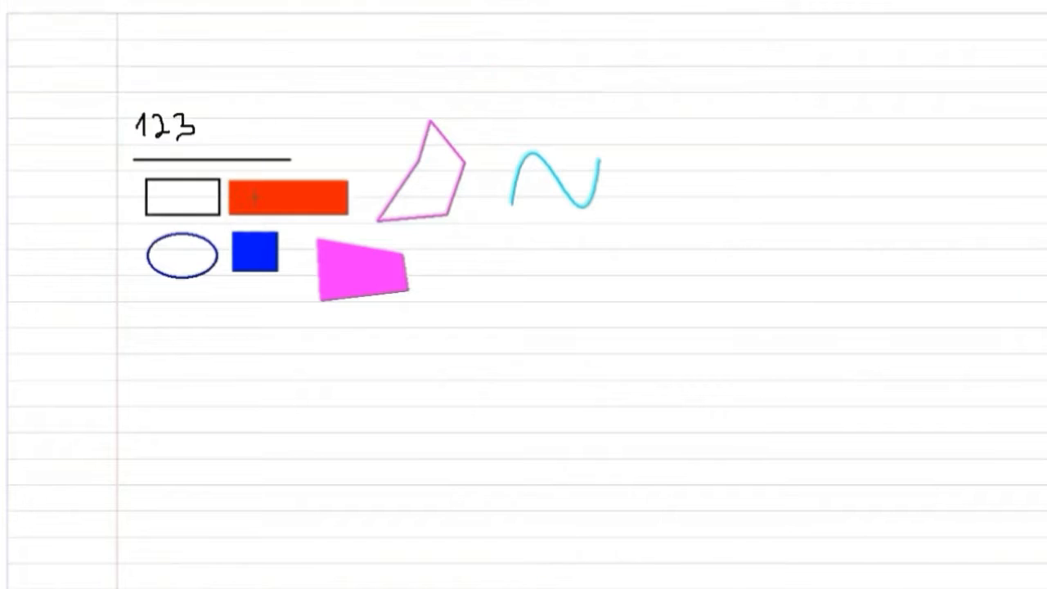
# Step: Fill the solid red rectangle with green
pyautogui.click(108, 68)
pyautogui.click(141, 145)
pyautogui.click(290, 198)
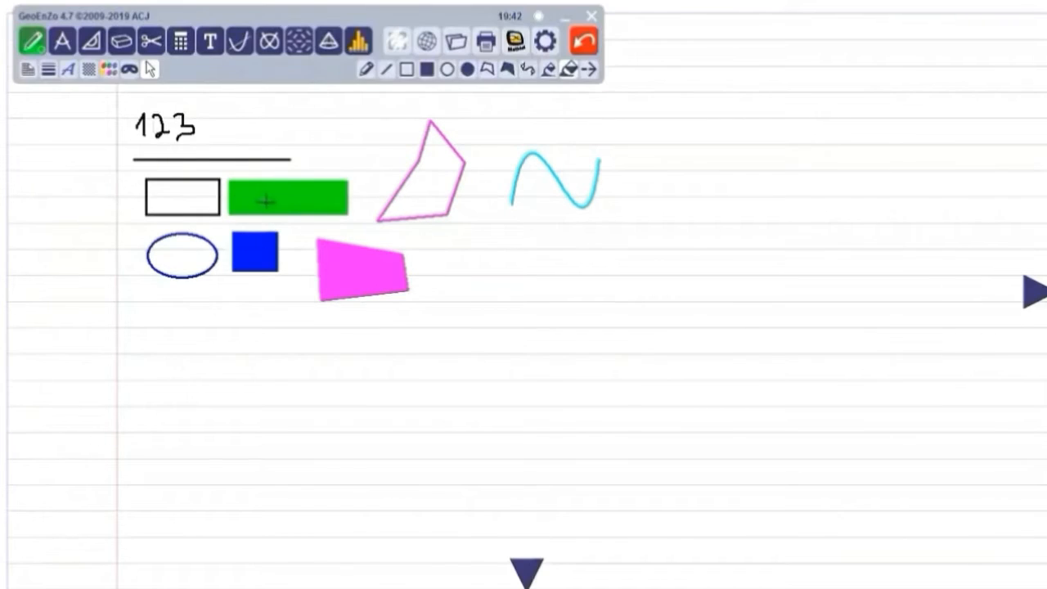
# Step: Draw a green dashed line below the shapes and a dashed double-headed arrow with open heads underneath it
pyautogui.click(589, 69)
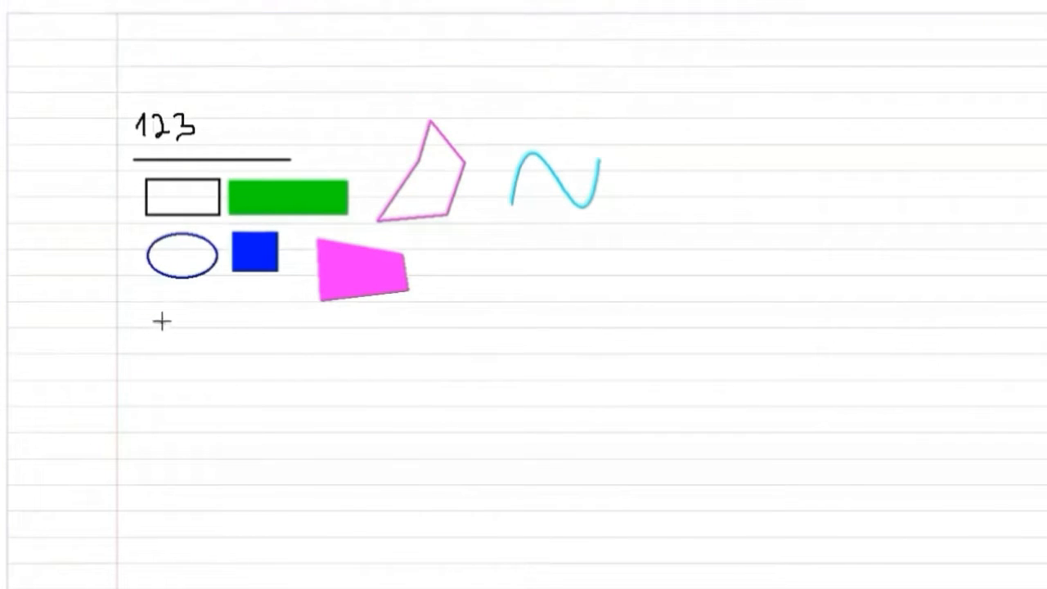
pyautogui.moveTo(354, 317); pyautogui.dragTo(355, 318)
pyautogui.click(589, 68)
pyautogui.click(710, 84)
pyautogui.moveTo(156, 342); pyautogui.dragTo(189, 341)
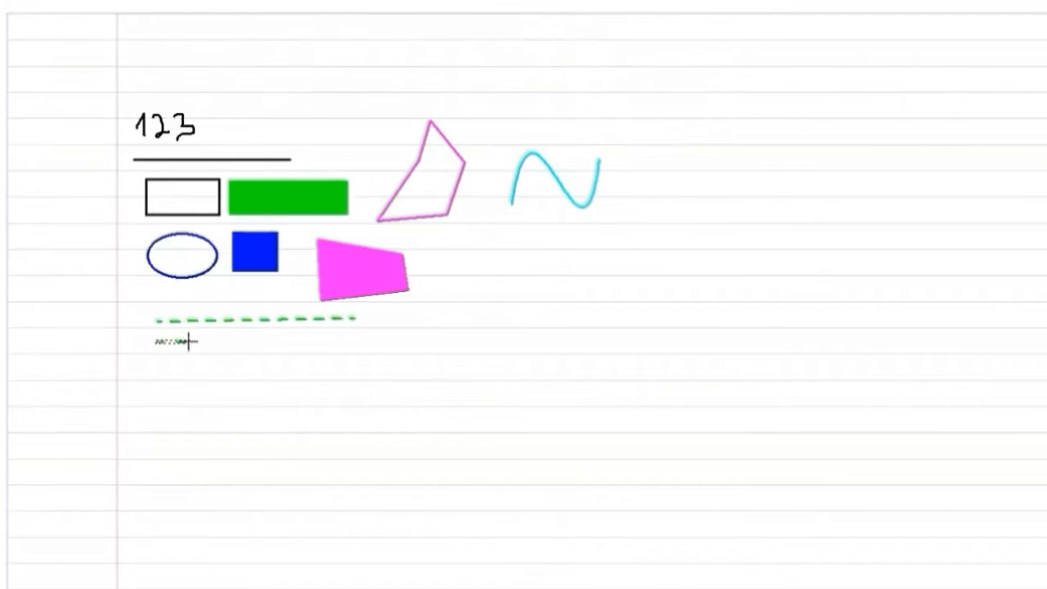
pyautogui.moveTo(358, 349); pyautogui.dragTo(358, 349)
# Step: Draw two red dashed lines beside the solid pink polygon, one with inward-pointing filled arrowheads at both ends, one with a single such head
pyautogui.click(108, 69)
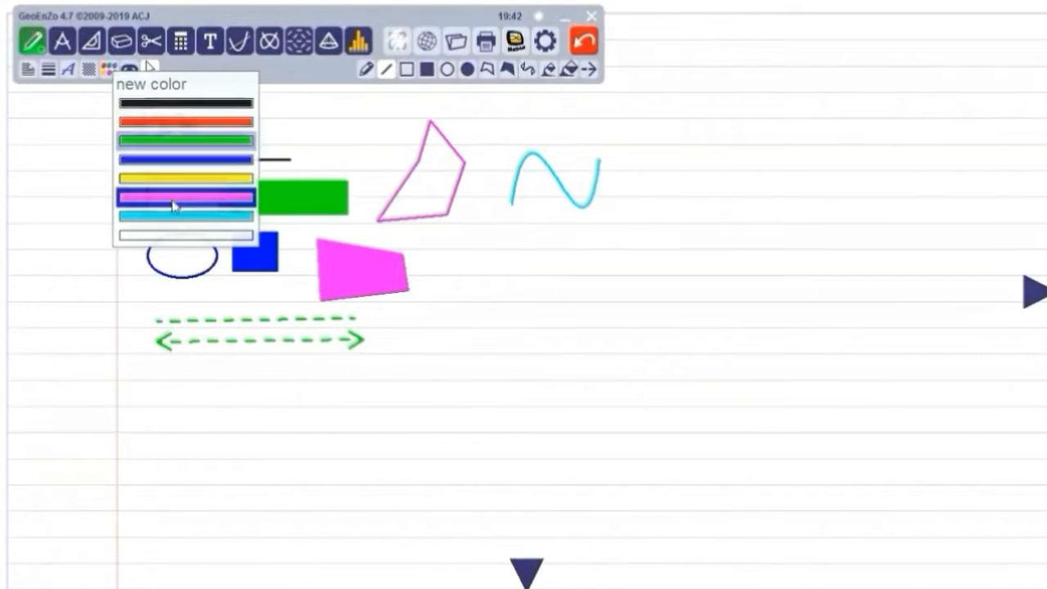
pyautogui.click(182, 123)
pyautogui.click(589, 68)
pyautogui.moveTo(455, 263); pyautogui.dragTo(620, 261)
pyautogui.moveTo(454, 289); pyautogui.dragTo(640, 286)
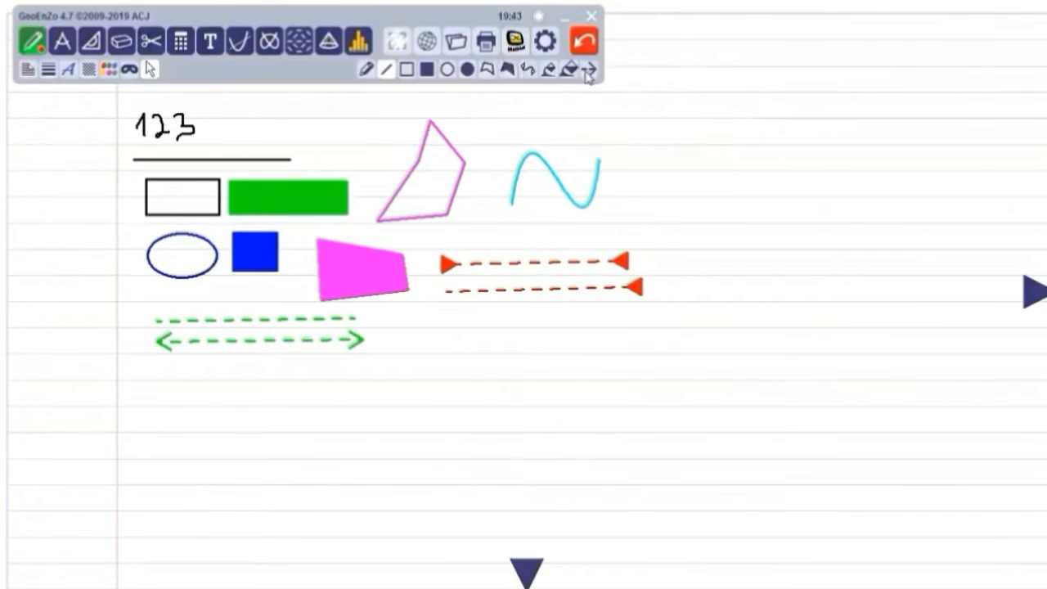
# Step: Draw a red dashed double-headed arrow with open heads below the other two red lines
pyautogui.click(589, 69)
pyautogui.click(707, 81)
pyautogui.moveTo(452, 316); pyautogui.dragTo(644, 316)
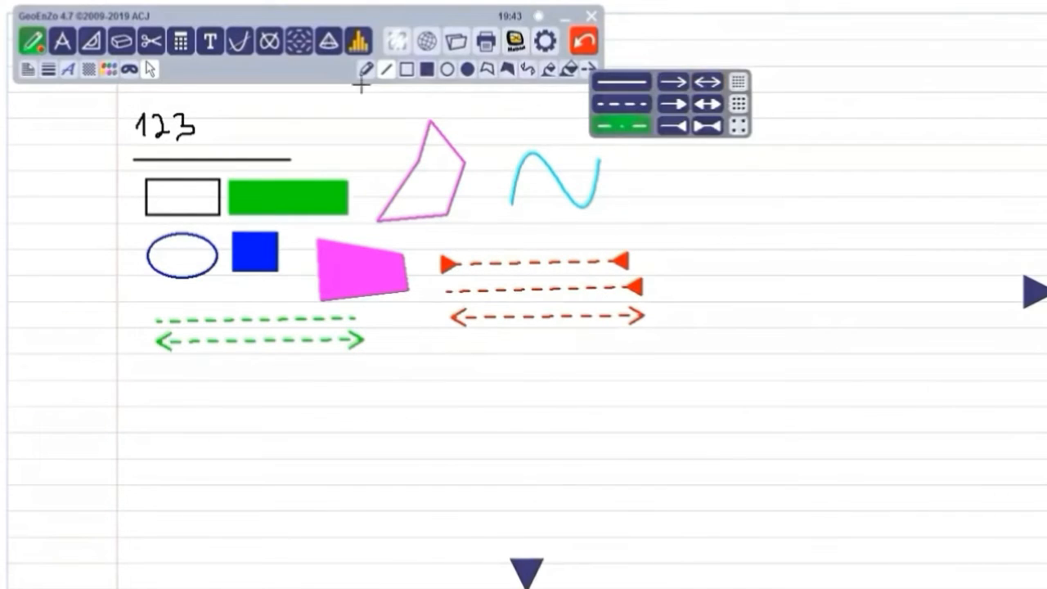
# Step: Draw a red dash-dot rectangle outline below the red arrows and a yellow circle outline beside it
pyautogui.click(409, 71)
pyautogui.moveTo(392, 340); pyautogui.dragTo(485, 377)
pyautogui.click(109, 70)
pyautogui.click(180, 186)
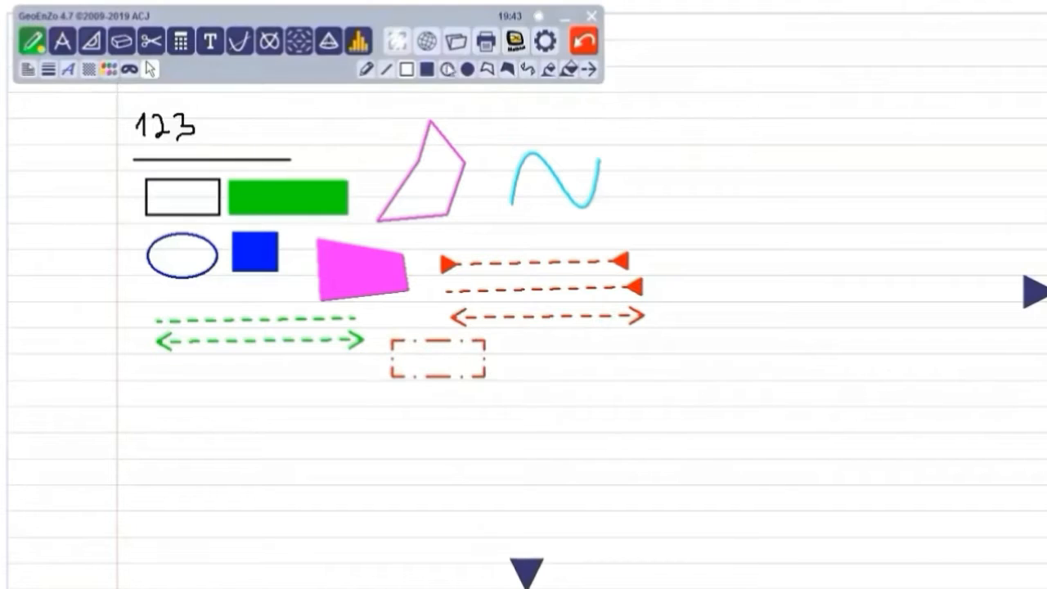
pyautogui.moveTo(529, 343); pyautogui.dragTo(580, 393)
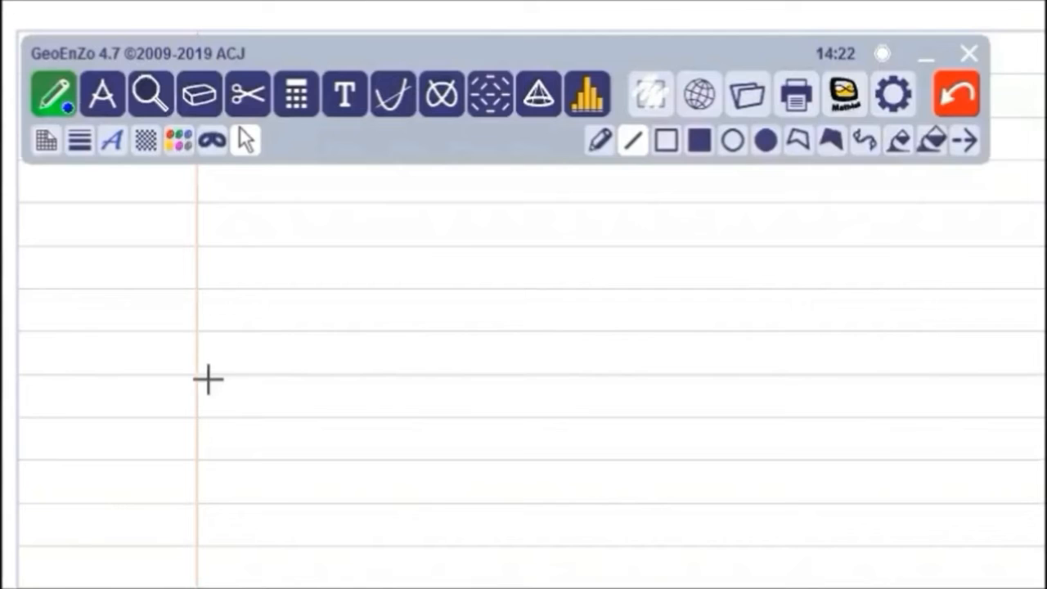
# Step: Bring up the compass, reposition it on the page and draw a full blue circle with it
pyautogui.click(101, 90)
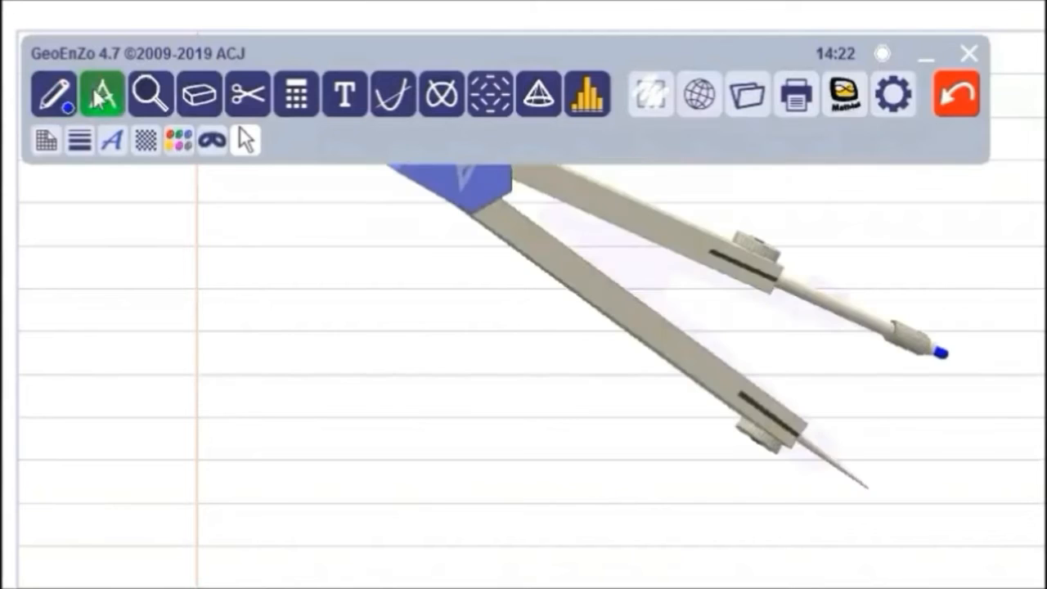
pyautogui.moveTo(475, 187); pyautogui.dragTo(311, 234)
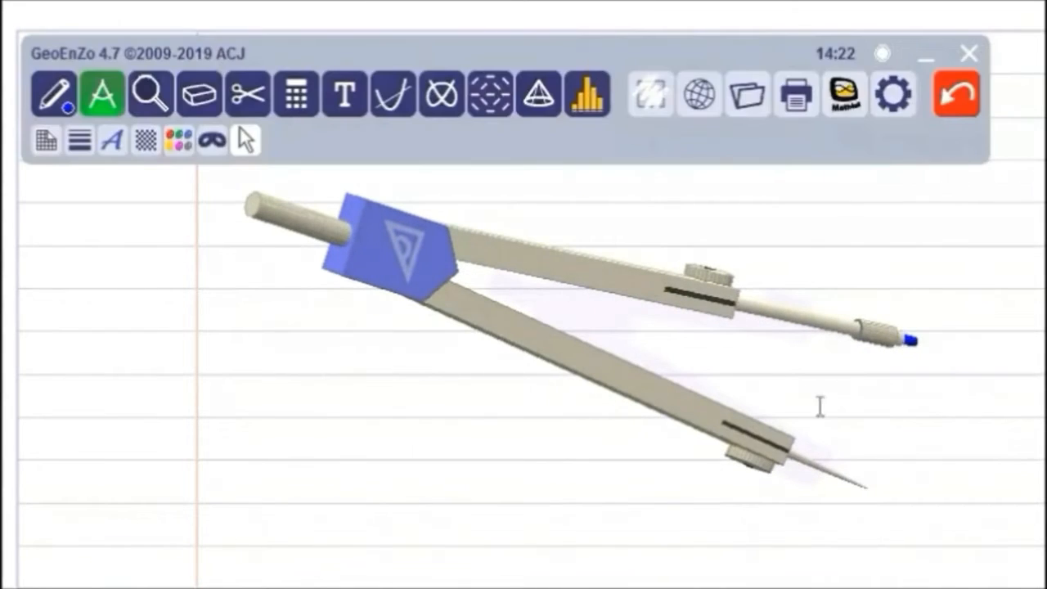
pyautogui.moveTo(746, 434); pyautogui.dragTo(555, 412)
pyautogui.moveTo(414, 258); pyautogui.dragTo(739, 297)
pyautogui.moveTo(491, 348); pyautogui.dragTo(526, 384)
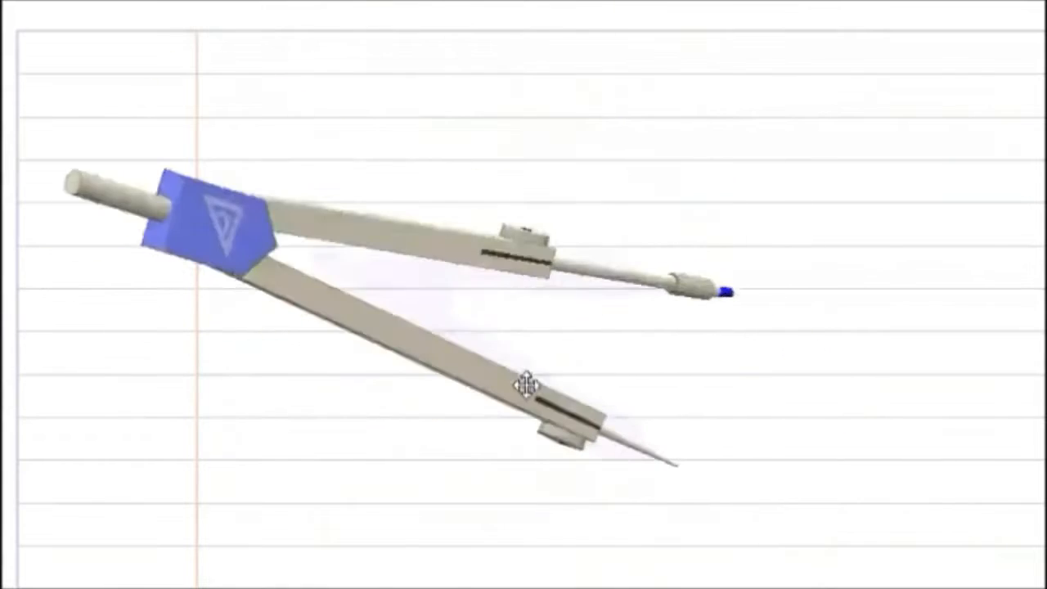
pyautogui.moveTo(692, 288)
pyautogui.mouseDown()
pyautogui.moveTo(841, 419)
pyautogui.moveTo(636, 467)
pyautogui.moveTo(695, 311)
pyautogui.moveTo(643, 486)
pyautogui.moveTo(847, 305)
pyautogui.mouseUp()
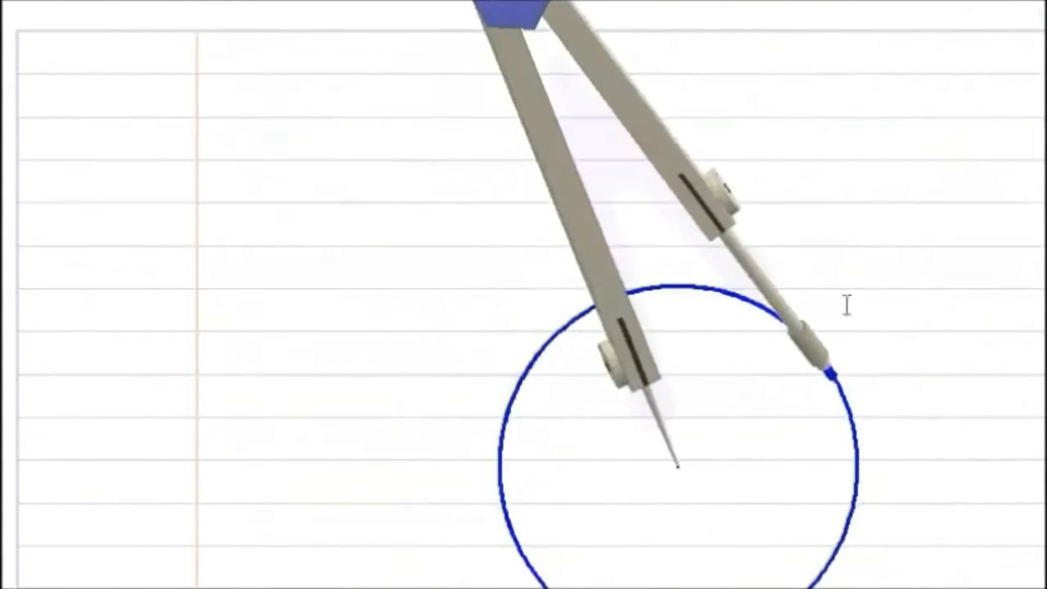
# Step: Move the compass to a new center and draw a second blue circle overlapping the first
pyautogui.moveTo(596, 289)
pyautogui.mouseDown()
pyautogui.moveTo(461, 257)
pyautogui.moveTo(311, 193)
pyautogui.mouseUp()
pyautogui.moveTo(523, 246)
pyautogui.mouseDown()
pyautogui.moveTo(549, 257)
pyautogui.moveTo(400, 258)
pyautogui.moveTo(461, 567)
pyautogui.moveTo(568, 286)
pyautogui.mouseUp()
# Step: Change the compass pencil color to red and try the compass from the second circle's center
pyautogui.click(187, 140)
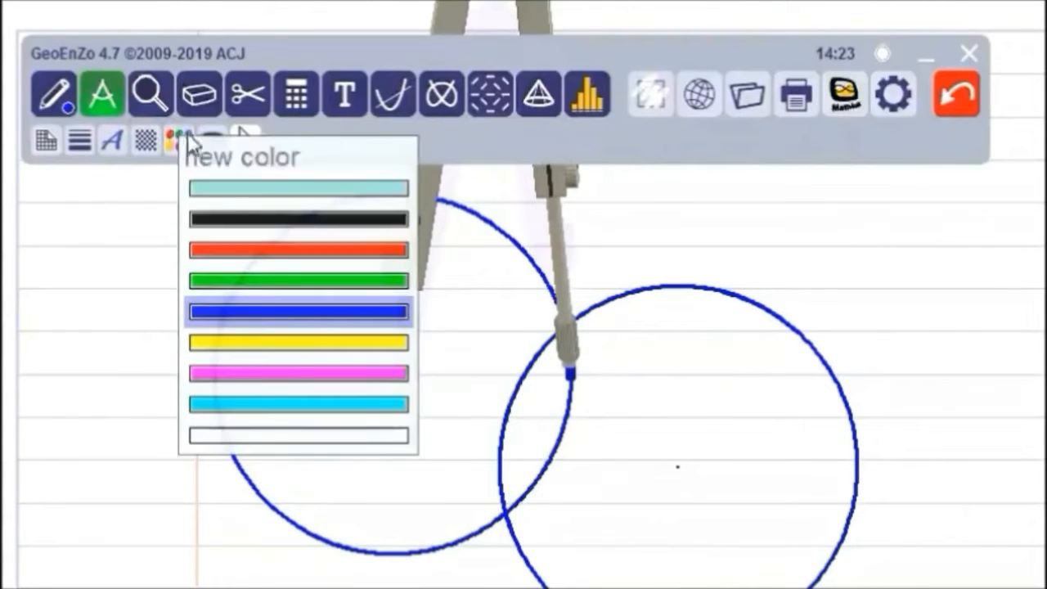
pyautogui.click(282, 262)
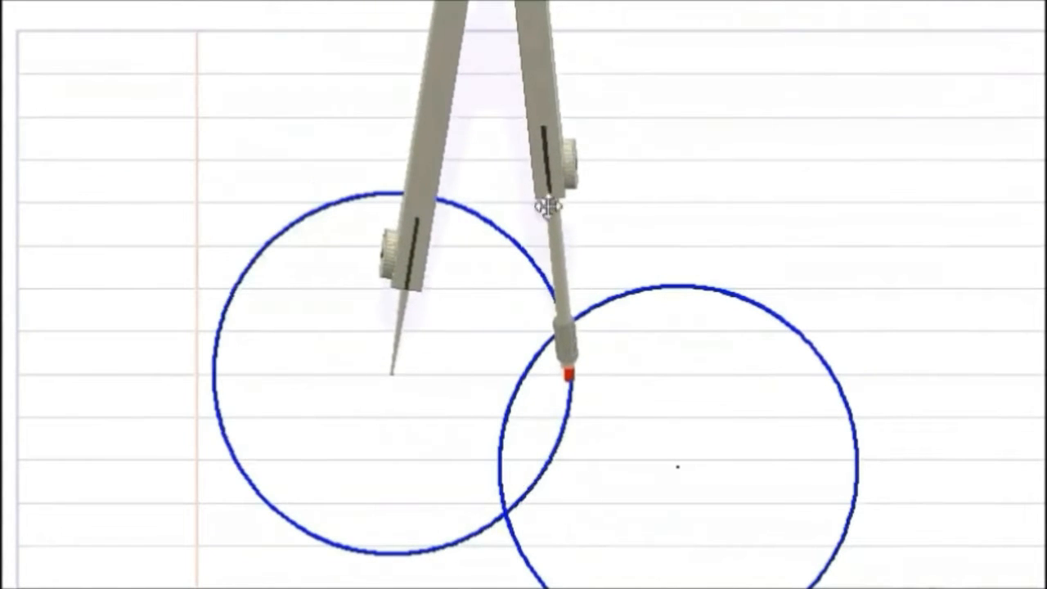
pyautogui.moveTo(547, 207)
pyautogui.mouseDown()
pyautogui.moveTo(563, 407)
pyautogui.moveTo(554, 193)
pyautogui.mouseUp()
pyautogui.moveTo(374, 201)
pyautogui.mouseDown()
pyautogui.moveTo(332, 247)
pyautogui.moveTo(279, 484)
pyautogui.moveTo(288, 486)
pyautogui.mouseUp()
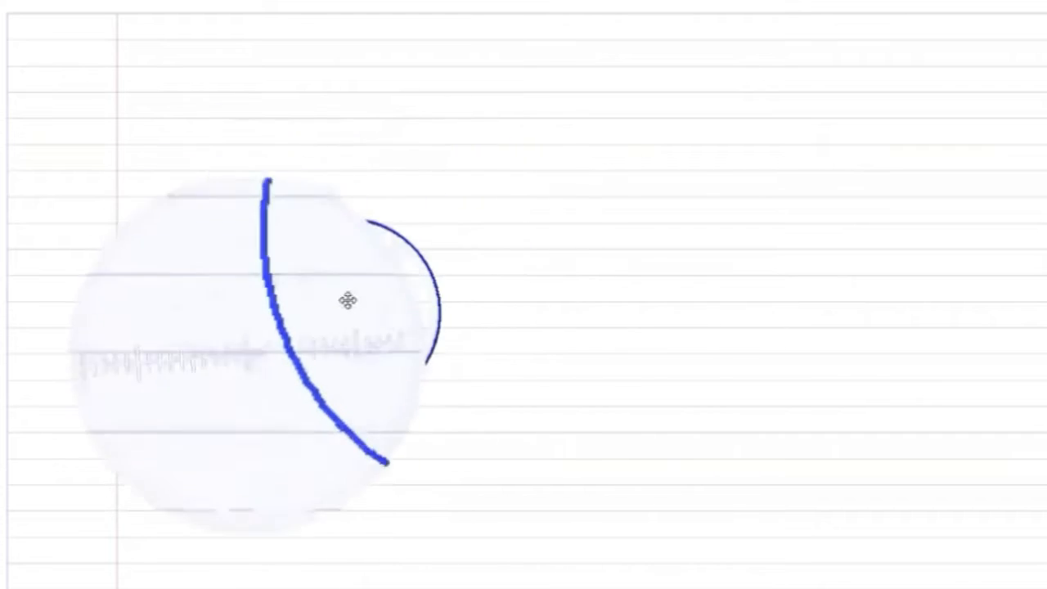
# Step: Move the magnifying glass across the blue circle to inspect its outline
pyautogui.moveTo(348, 300); pyautogui.dragTo(487, 305)
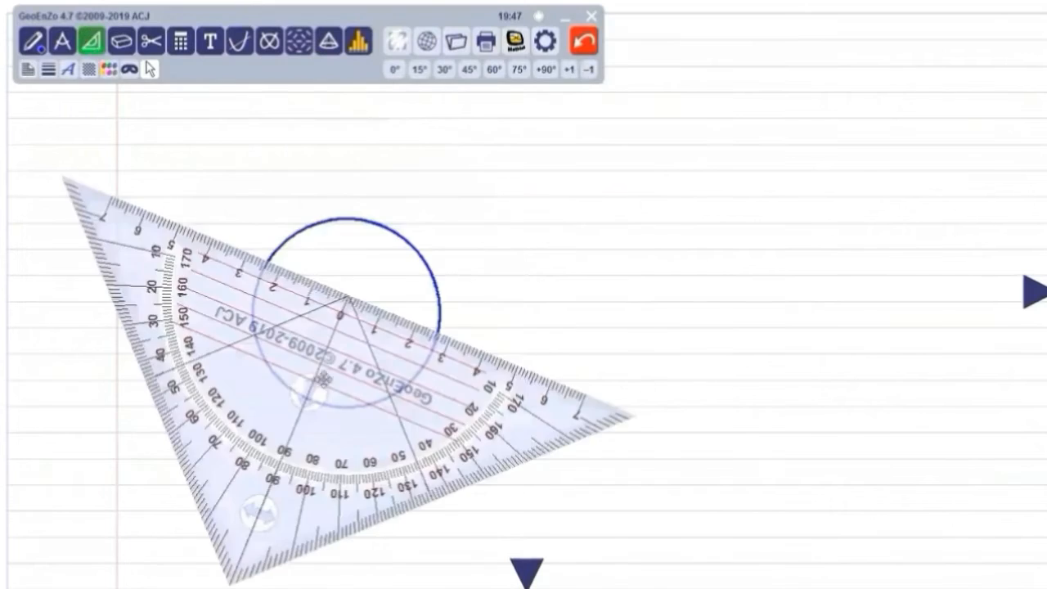
# Step: Align the set square horizontally with the circle's center, draw a line across the full circle and move the set square away
pyautogui.moveTo(324, 378)
pyautogui.mouseDown()
pyautogui.moveTo(396, 334)
pyautogui.moveTo(417, 483)
pyautogui.mouseUp()
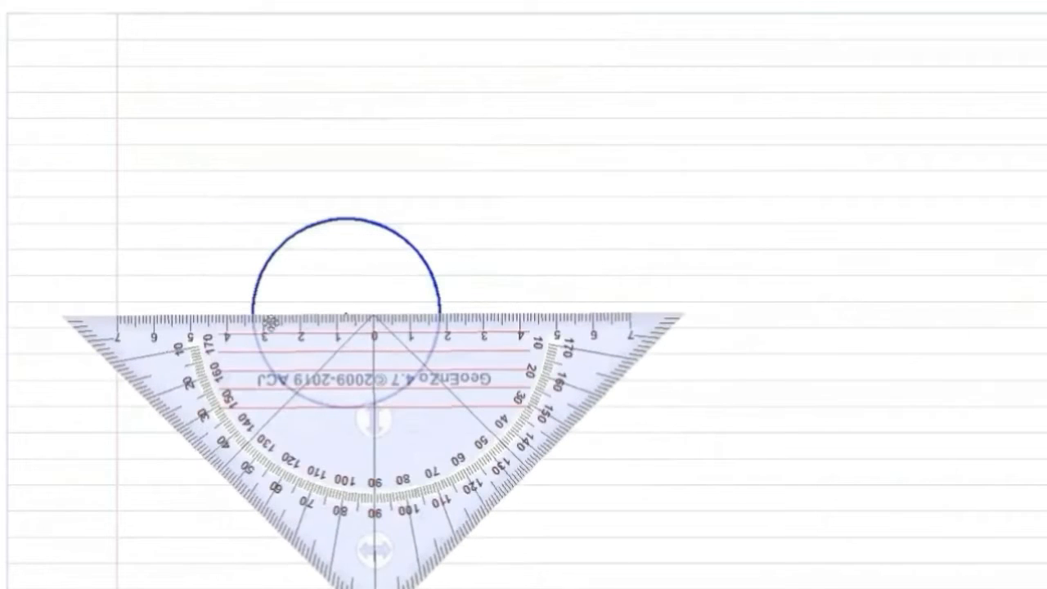
pyautogui.moveTo(280, 319); pyautogui.dragTo(406, 320)
pyautogui.moveTo(289, 311); pyautogui.dragTo(253, 312)
pyautogui.moveTo(378, 399); pyautogui.dragTo(401, 451)
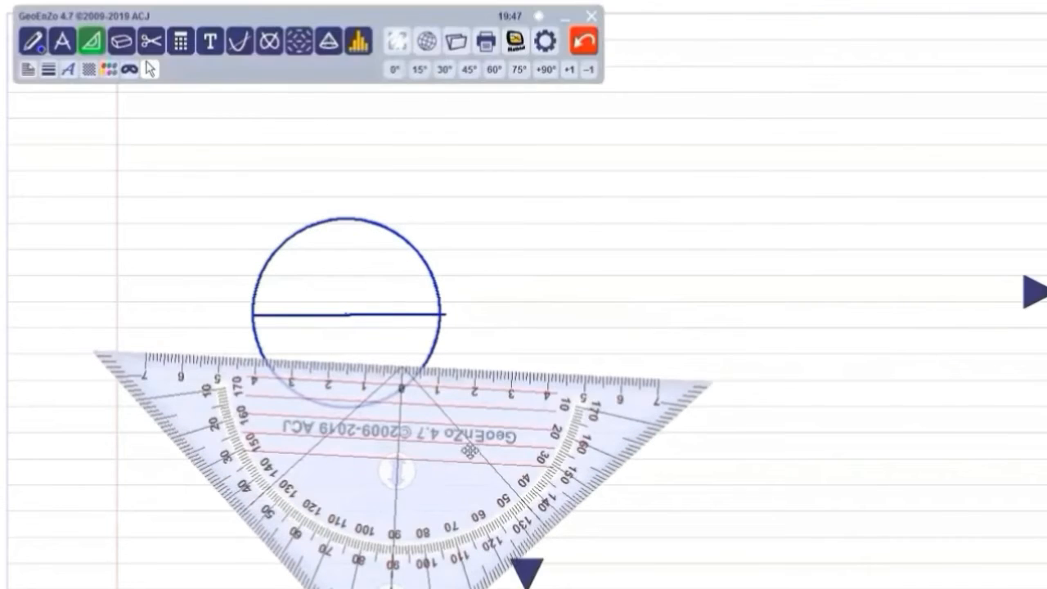
# Step: Turn the set square upright and place its long edge along the circle's diameter, with zero near the center
pyautogui.moveTo(394, 497); pyautogui.dragTo(396, 276)
pyautogui.moveTo(384, 101); pyautogui.dragTo(360, 100)
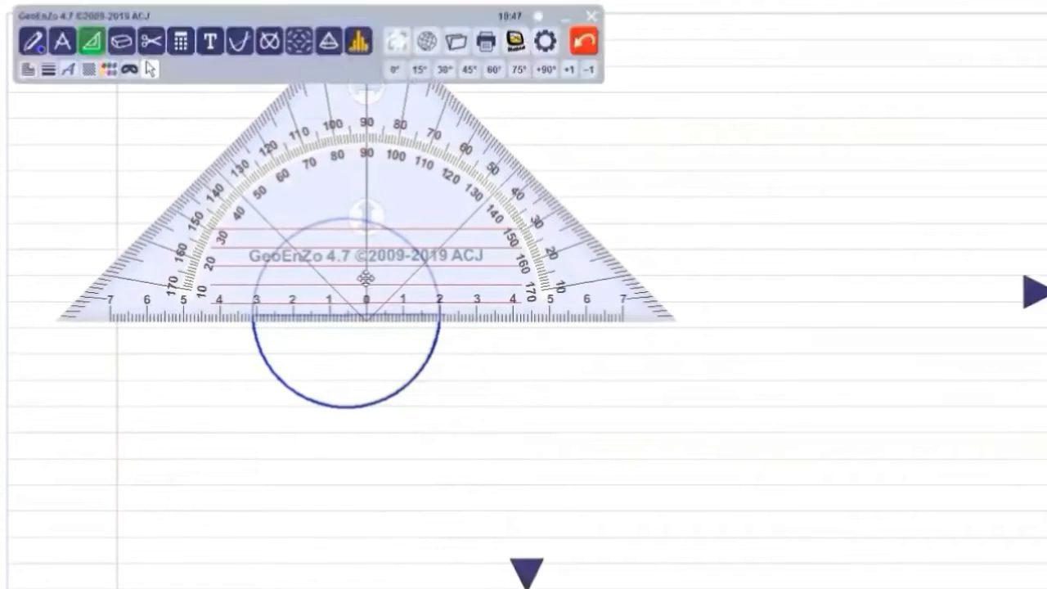
pyautogui.moveTo(366, 278); pyautogui.dragTo(346, 288)
pyautogui.moveTo(350, 107); pyautogui.dragTo(338, 114)
pyautogui.moveTo(338, 185); pyautogui.dragTo(332, 168)
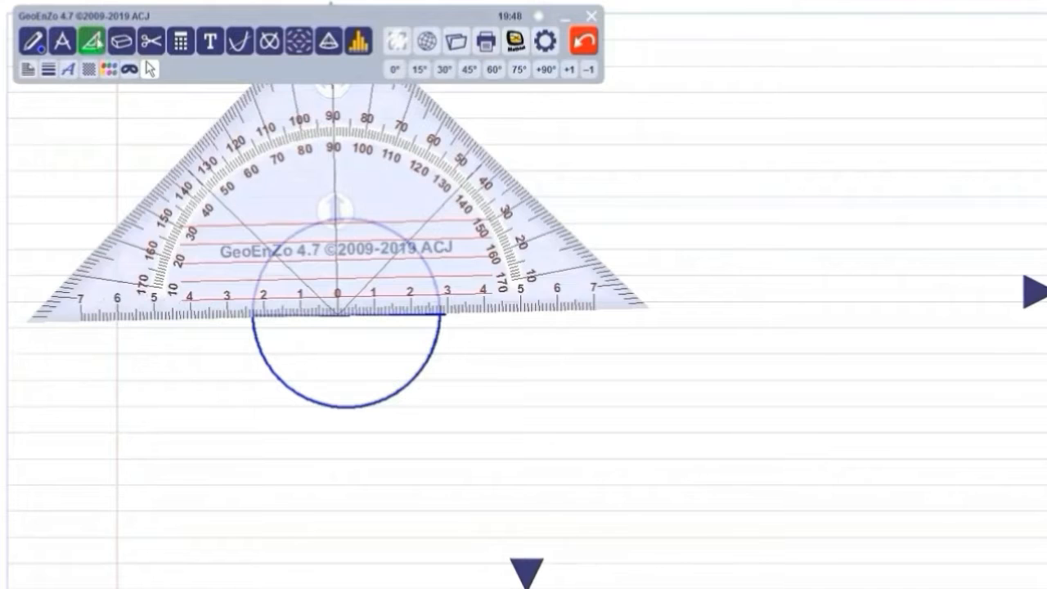
# Step: Switch to the straight ruler, place it beside the circle and draw a horizontal line along its upper edge
pyautogui.click(94, 43)
pyautogui.moveTo(463, 276); pyautogui.dragTo(679, 274)
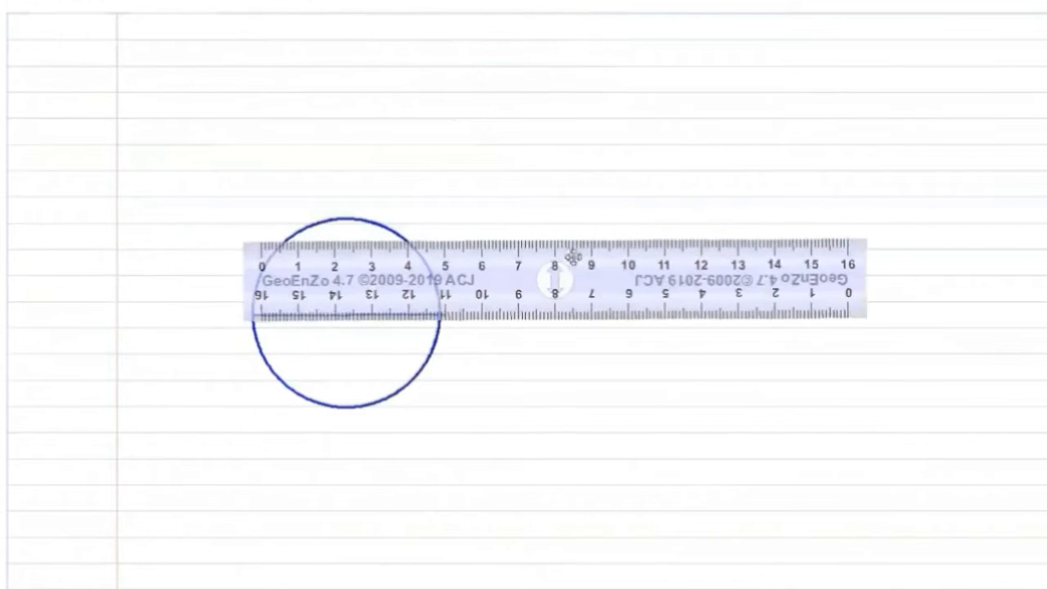
pyautogui.moveTo(555, 242); pyautogui.dragTo(656, 240)
# Step: Tilt the ruler, draw a slanted line up from the middle of the new horizontal line and move the ruler aside
pyautogui.moveTo(594, 286); pyautogui.dragTo(582, 319)
pyautogui.moveTo(806, 318)
pyautogui.mouseDown()
pyautogui.moveTo(606, 142)
pyautogui.moveTo(615, 144)
pyautogui.mouseUp()
pyautogui.moveTo(599, 261); pyautogui.dragTo(624, 256)
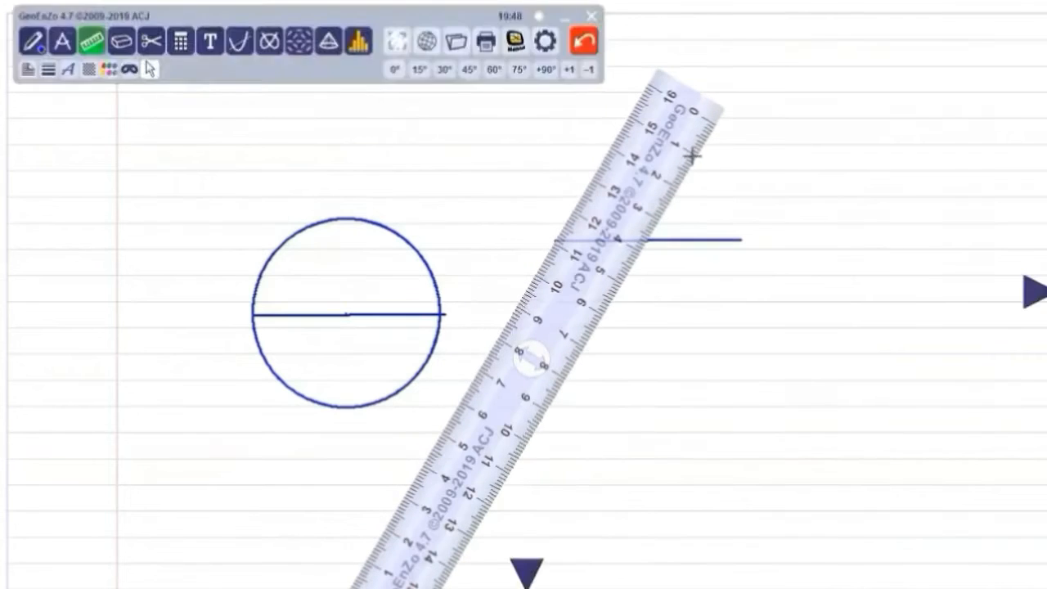
pyautogui.moveTo(694, 158)
pyautogui.mouseDown()
pyautogui.moveTo(635, 239)
pyautogui.moveTo(484, 301)
pyautogui.mouseUp()
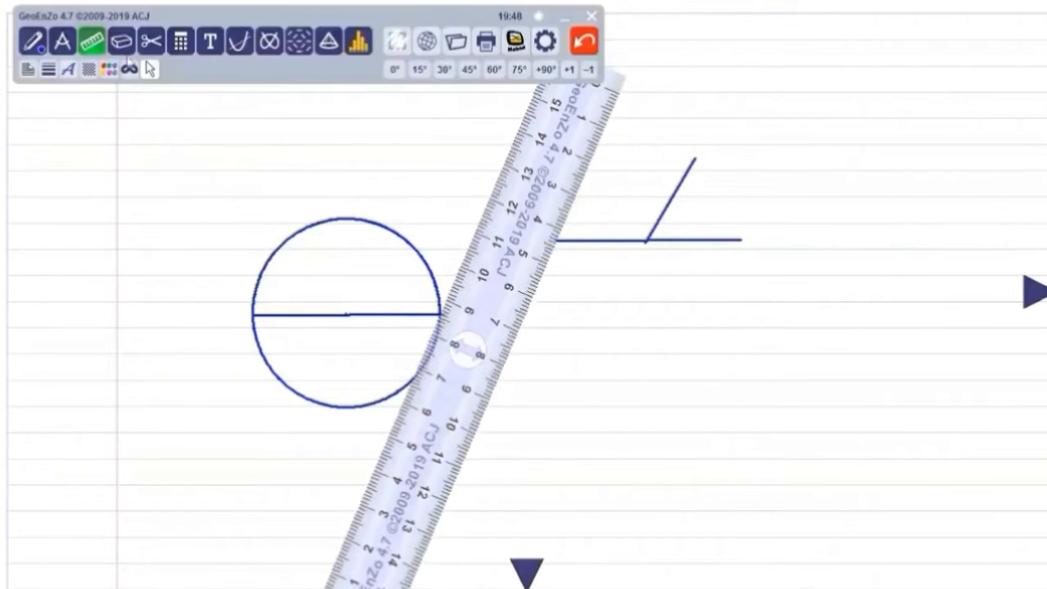
# Step: Examine the angle between the slanted and horizontal lines with the round protractor centered on their vertex, and with the set square
pyautogui.click(144, 60)
pyautogui.moveTo(548, 382); pyautogui.dragTo(649, 190)
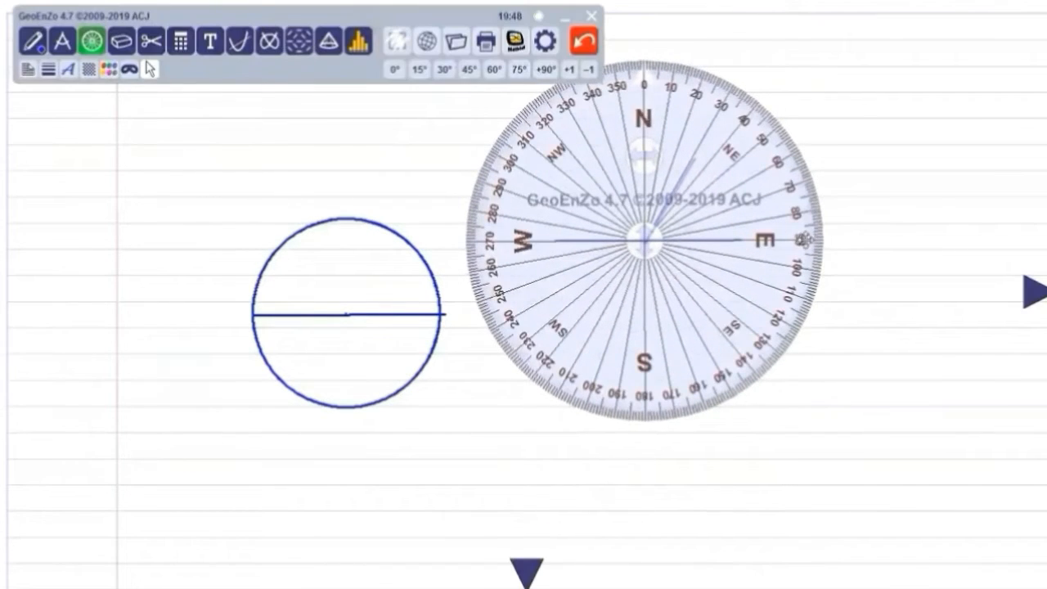
pyautogui.click(91, 43)
pyautogui.click(92, 43)
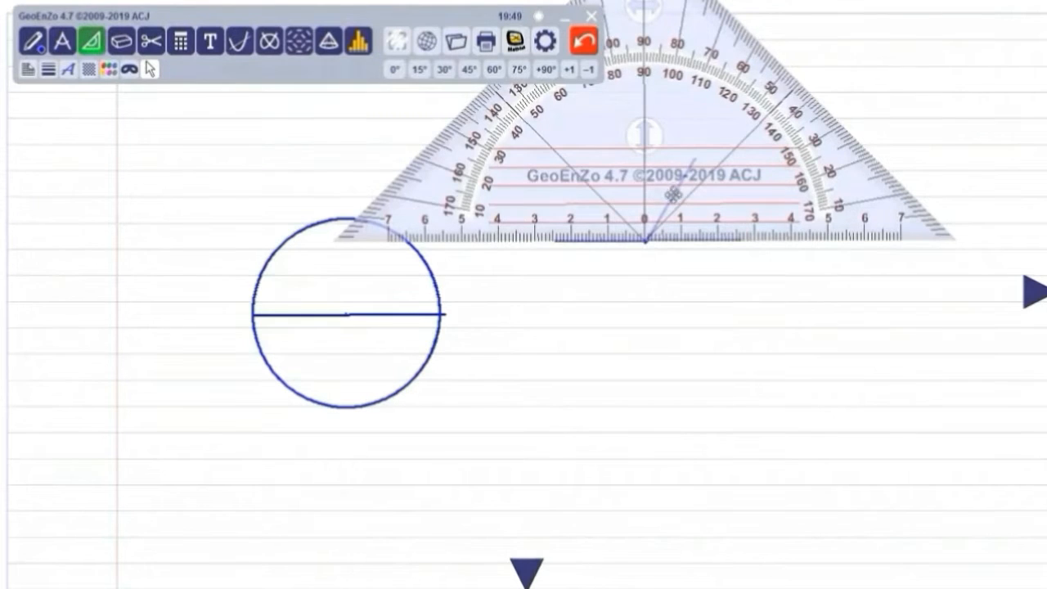
# Step: Erase the blue outline of the upper circle outside the red arc with the square wiper
pyautogui.moveTo(632, 164); pyautogui.dragTo(531, 374)
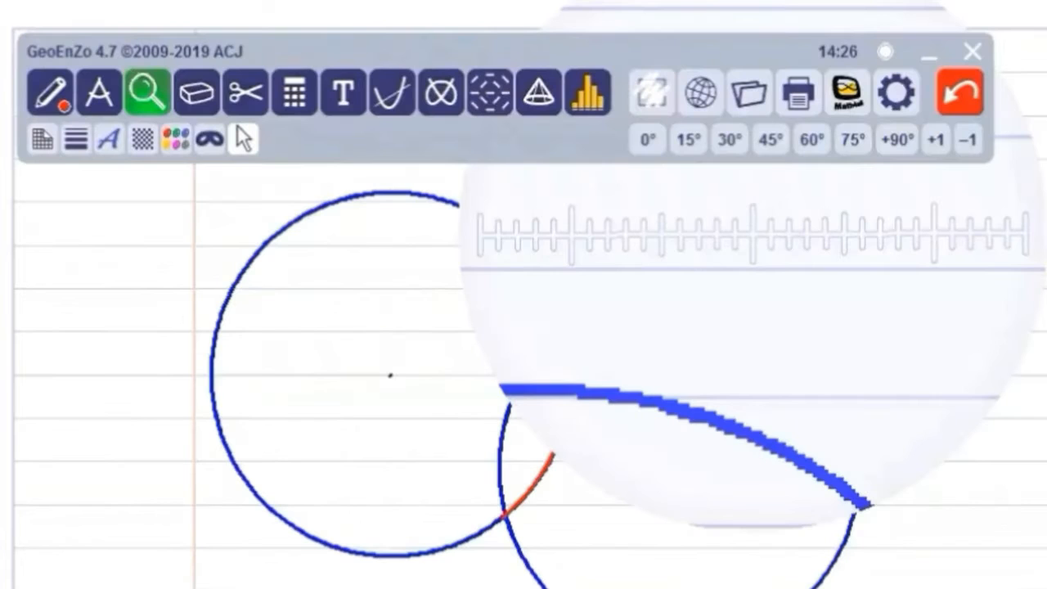
pyautogui.click(209, 90)
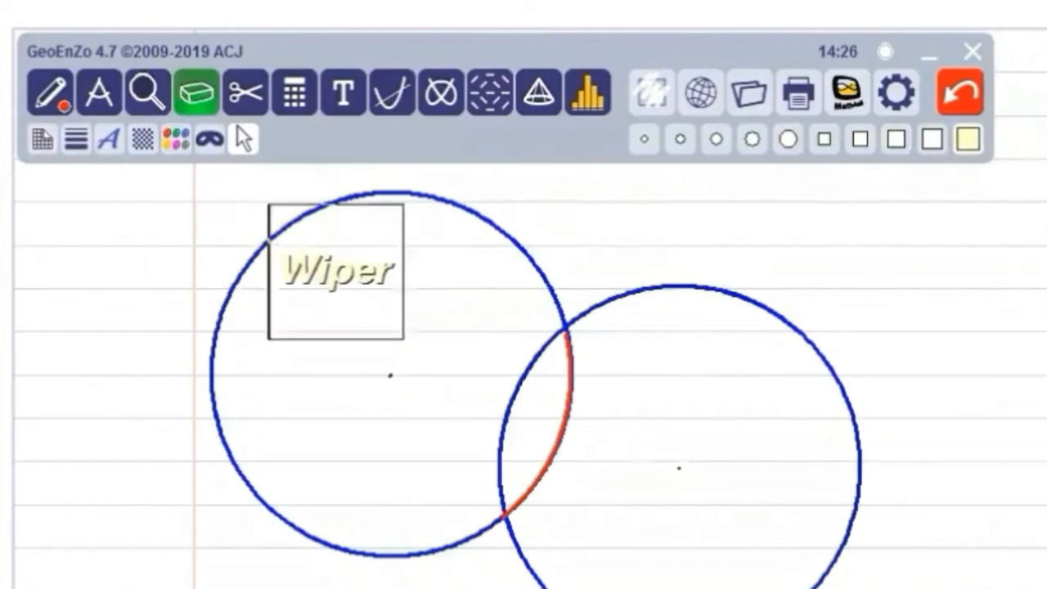
pyautogui.moveTo(334, 271)
pyautogui.mouseDown()
pyautogui.moveTo(379, 208)
pyautogui.moveTo(467, 198)
pyautogui.moveTo(500, 246)
pyautogui.moveTo(194, 346)
pyautogui.moveTo(392, 502)
pyautogui.moveTo(408, 328)
pyautogui.mouseUp()
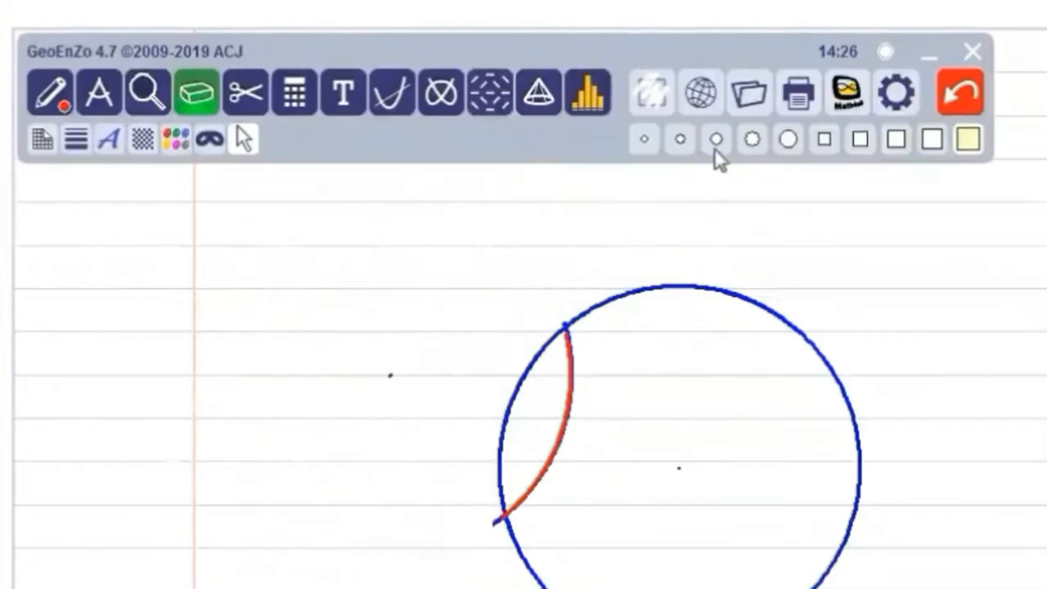
# Step: Wipe away the blue remnants at the red arc's ends with a smaller round wiper, undoing once and wiping again
pyautogui.moveTo(442, 518)
pyautogui.mouseDown()
pyautogui.moveTo(463, 526)
pyautogui.moveTo(528, 296)
pyautogui.mouseUp()
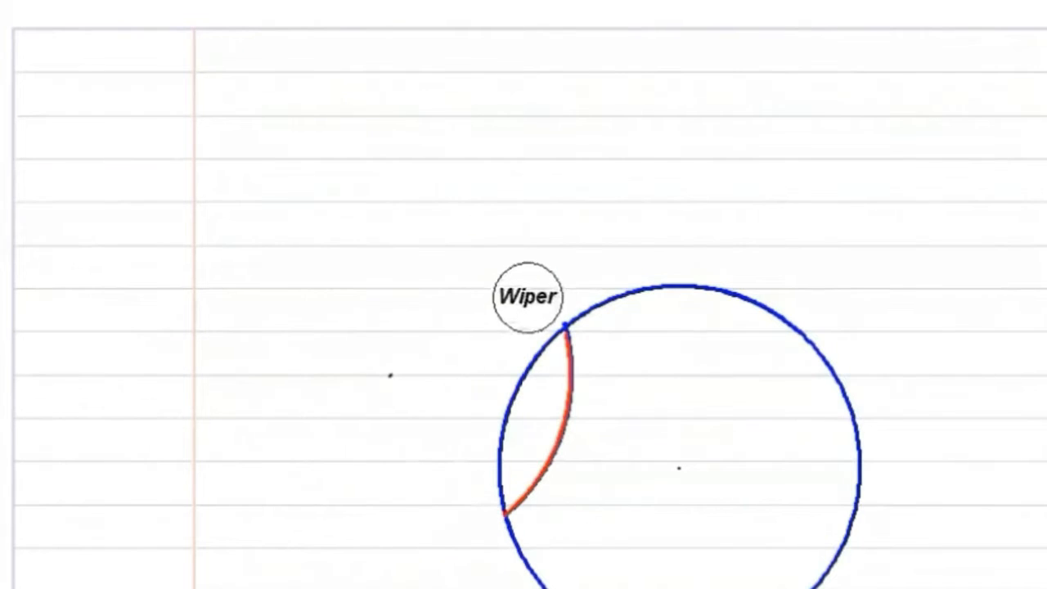
pyautogui.moveTo(709, 157); pyautogui.dragTo(717, 140)
pyautogui.click(967, 94)
pyautogui.moveTo(560, 238); pyautogui.dragTo(545, 286)
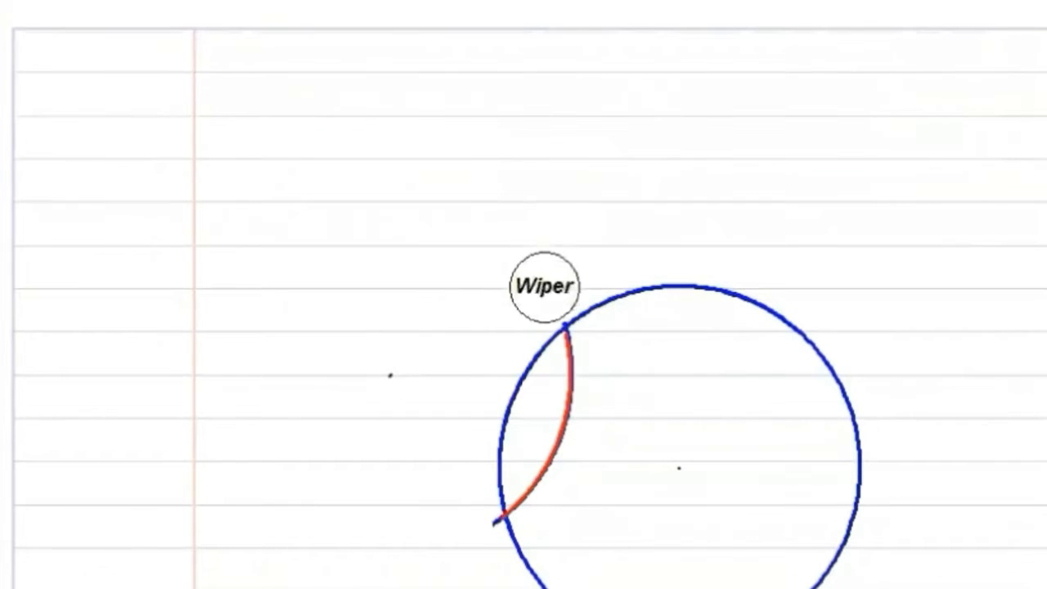
pyautogui.moveTo(465, 522); pyautogui.dragTo(410, 389)
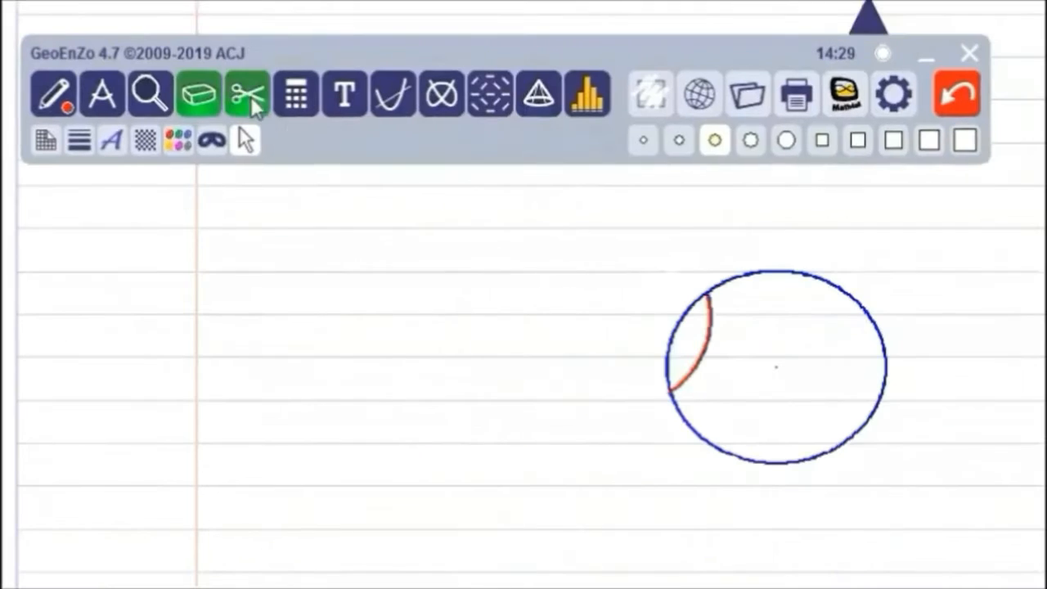
# Step: Select the circle with the red arc, copy it and paste a smaller copy in the empty space beside it
pyautogui.click(251, 101)
pyautogui.moveTo(596, 232); pyautogui.dragTo(993, 535)
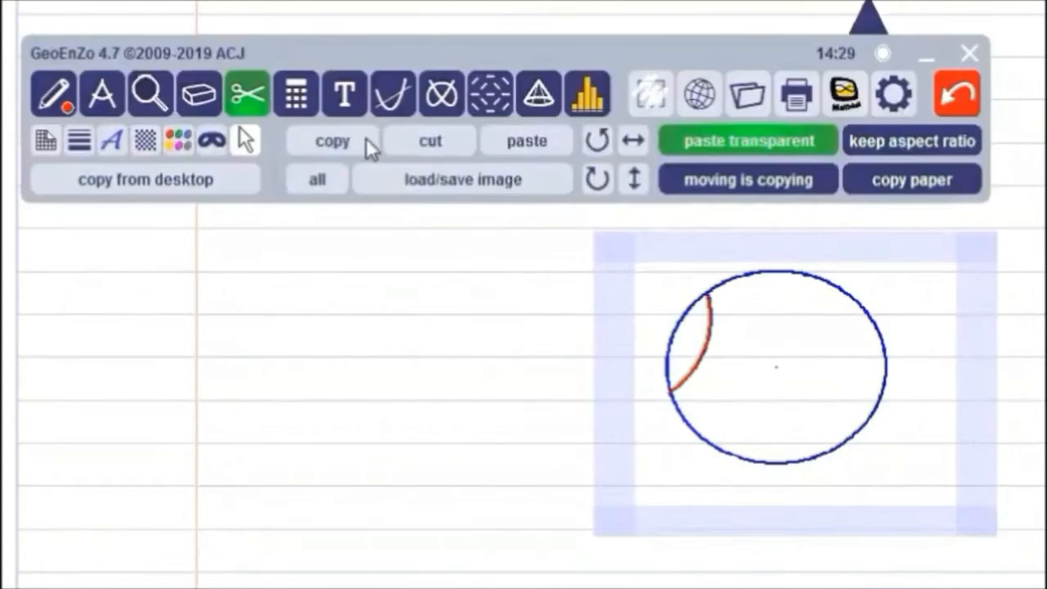
pyautogui.click(367, 147)
pyautogui.moveTo(236, 229); pyautogui.dragTo(579, 458)
pyautogui.click(543, 143)
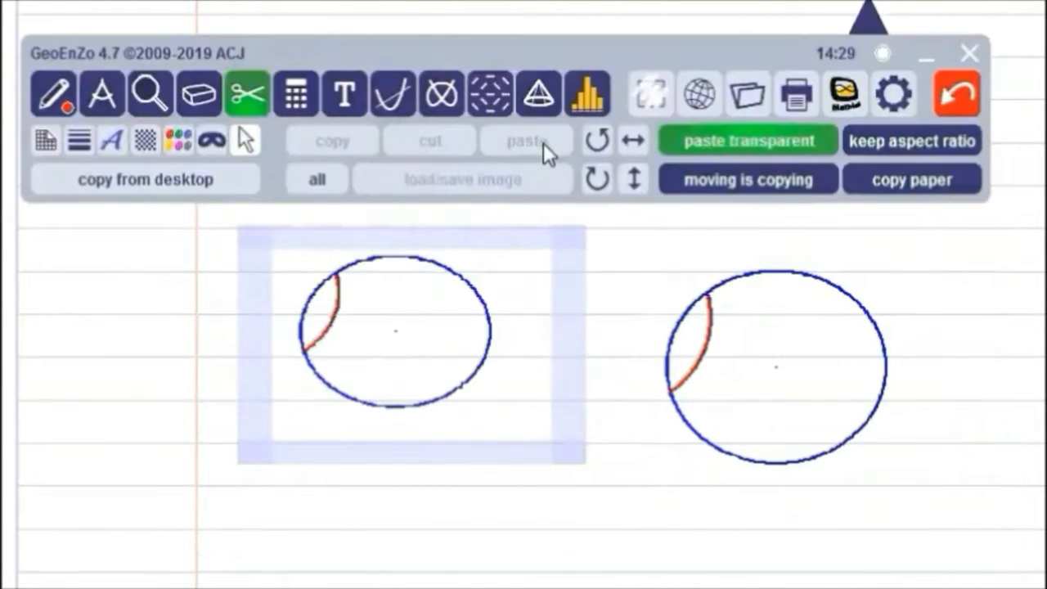
# Step: Try mirroring the pasted copy horizontally and vertically and rotating it clockwise by 1°
pyautogui.click(632, 141)
pyautogui.click(632, 140)
pyautogui.click(597, 179)
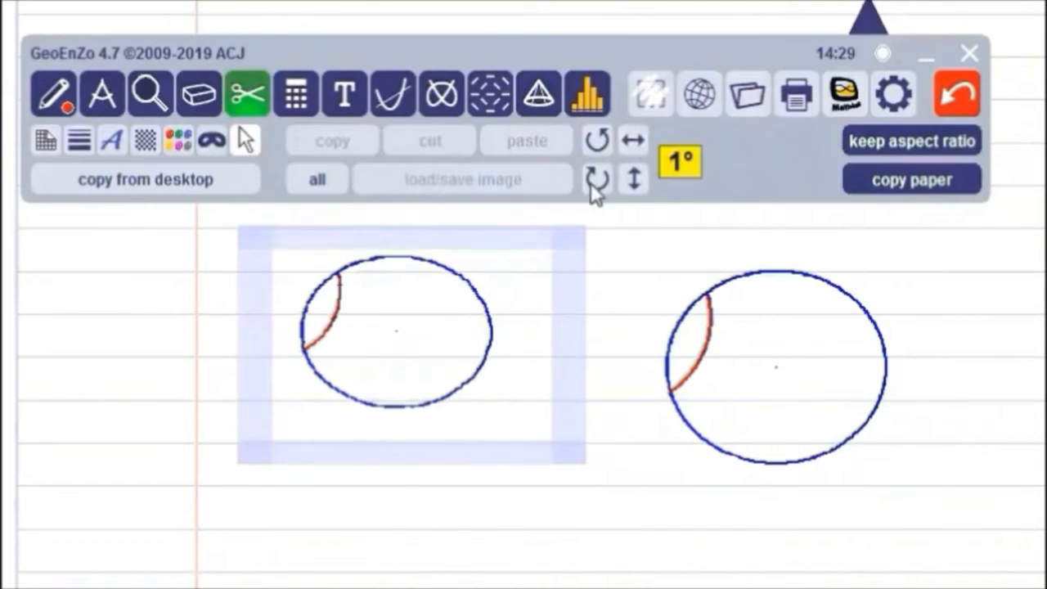
pyautogui.click(634, 176)
pyautogui.click(634, 176)
# Step: Paste a tiny copy of the circle figure between the two larger ones
pyautogui.click(721, 177)
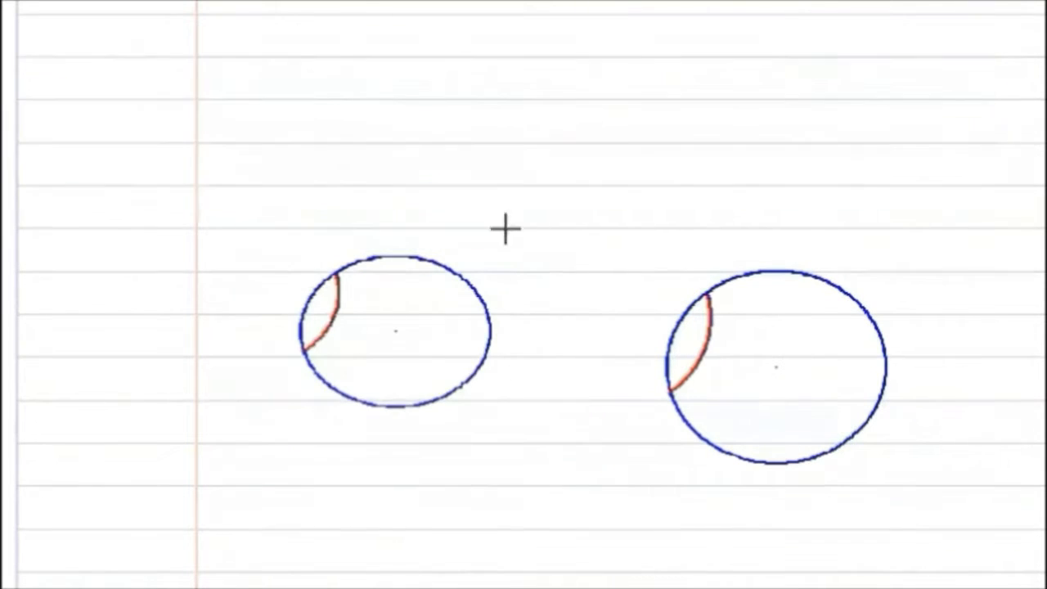
pyautogui.moveTo(507, 229); pyautogui.dragTo(578, 284)
pyautogui.click(784, 189)
pyautogui.click(447, 234)
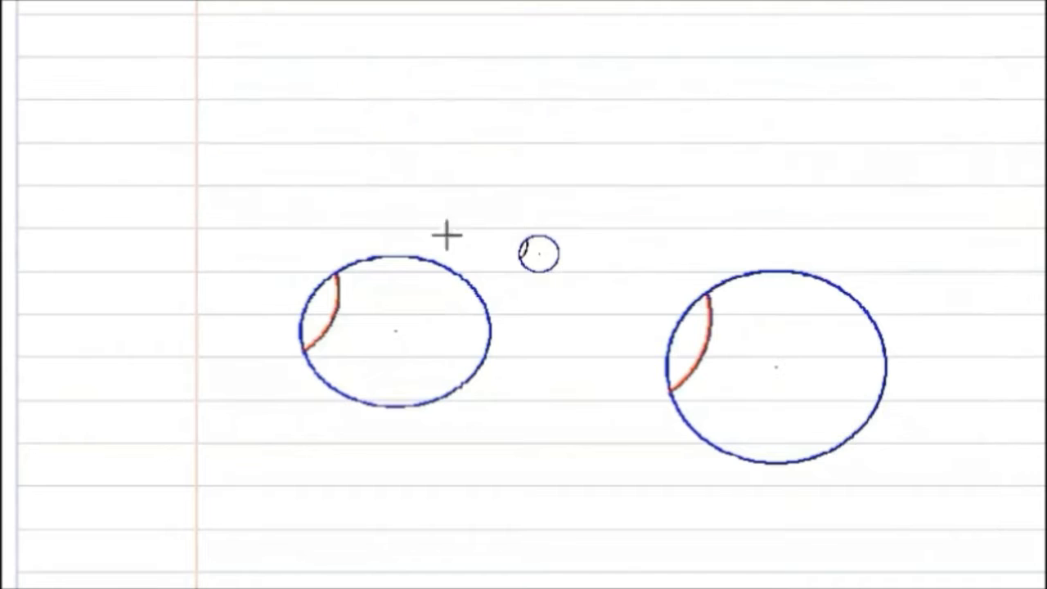
# Step: With moving is copying, create a tall oval copy above the tiny circle and shift the oval to the right
pyautogui.moveTo(463, 219); pyautogui.dragTo(623, 307)
pyautogui.click(678, 179)
pyautogui.moveTo(493, 222); pyautogui.dragTo(604, 301)
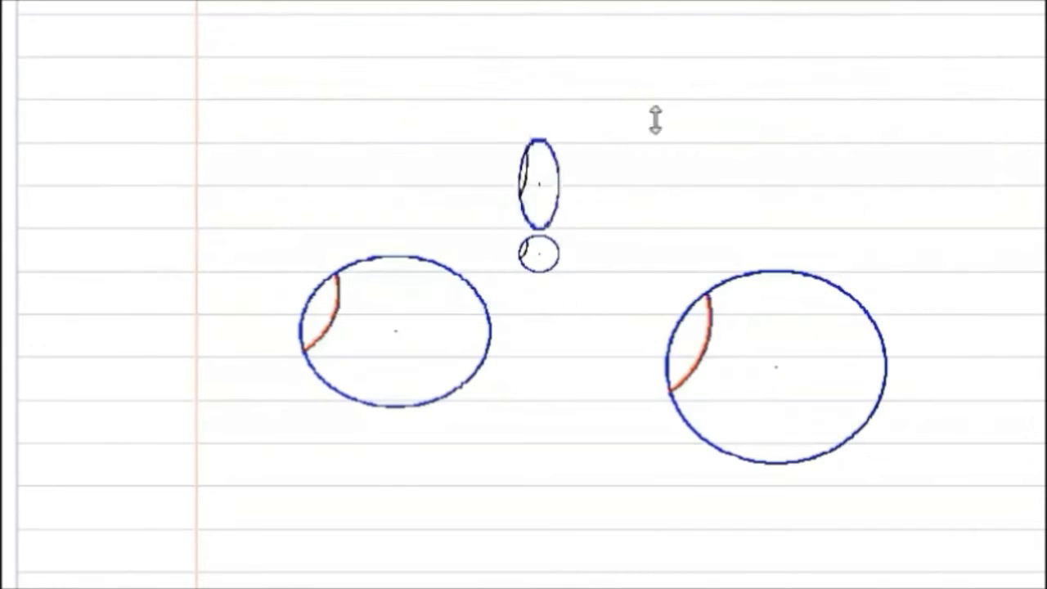
pyautogui.moveTo(543, 226); pyautogui.dragTo(654, 175)
pyautogui.click(805, 175)
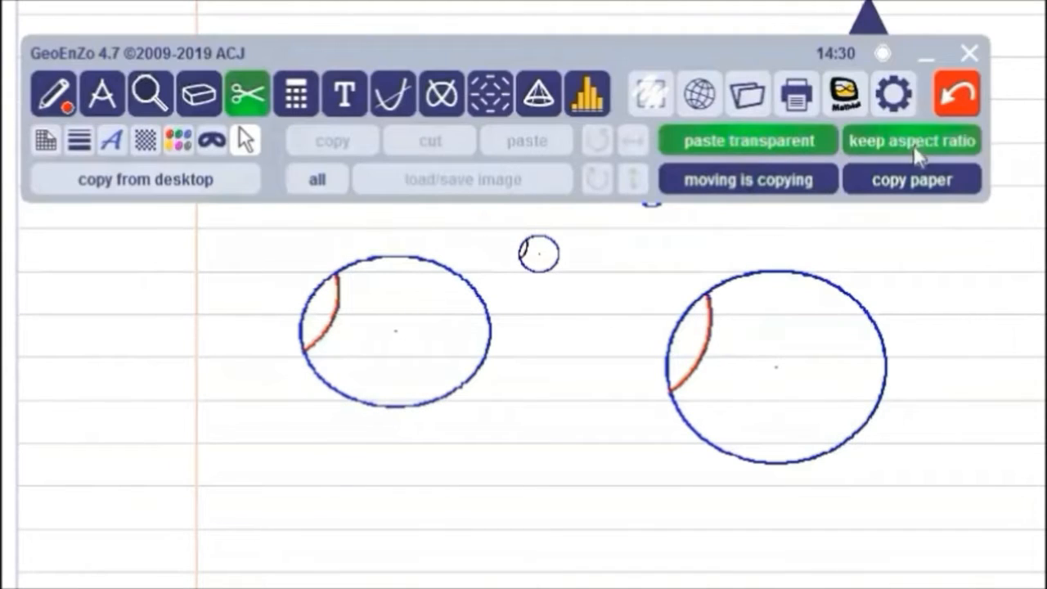
# Step: With keep aspect ratio on, cut the large right-hand circle and paste it back into a selection at the same spot
pyautogui.moveTo(627, 251); pyautogui.dragTo(963, 529)
pyautogui.click(421, 145)
pyautogui.moveTo(619, 256); pyautogui.dragTo(962, 528)
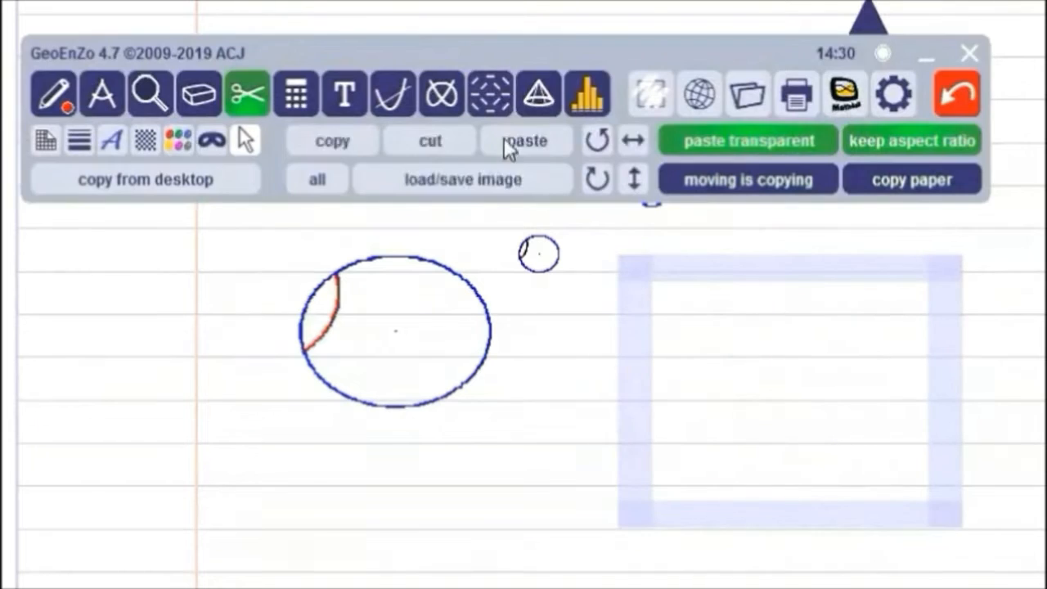
pyautogui.click(507, 148)
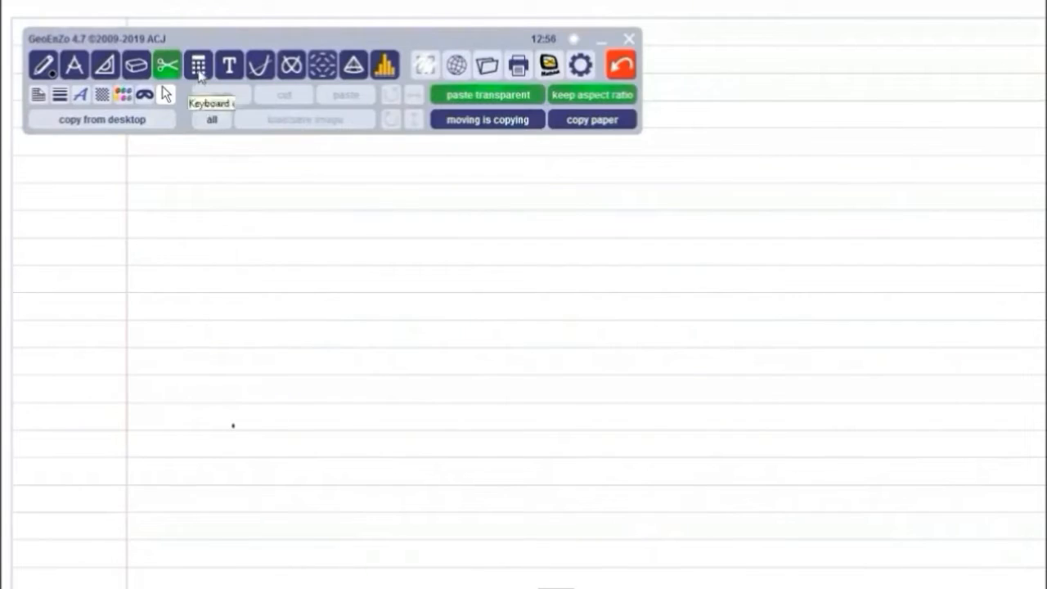
# Step: Open the calculator and bring up its on-screen keyboard
pyautogui.click(199, 69)
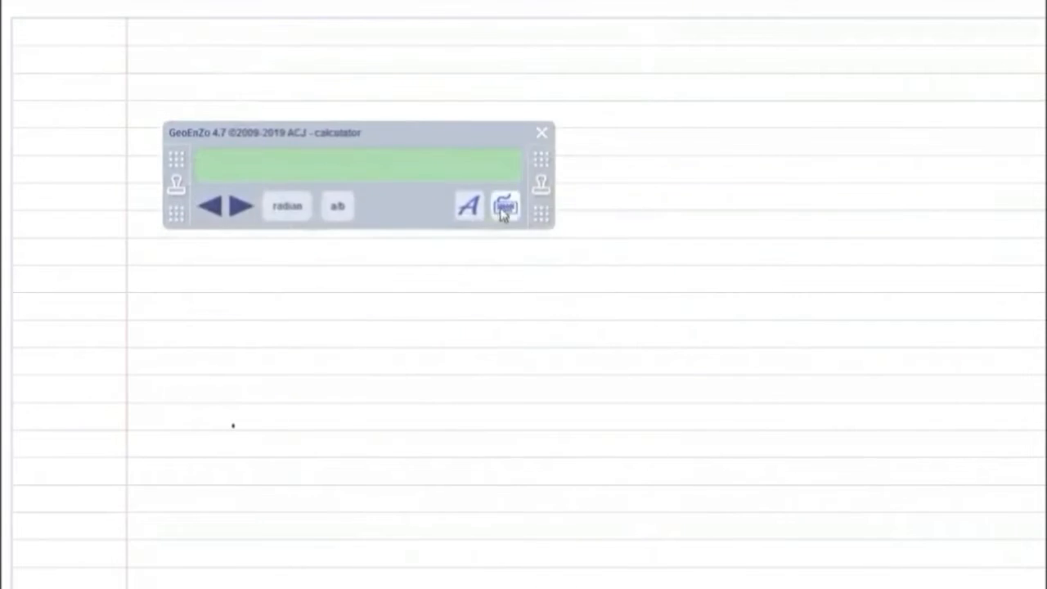
pyautogui.click(506, 209)
pyautogui.moveTo(592, 411); pyautogui.dragTo(248, 261)
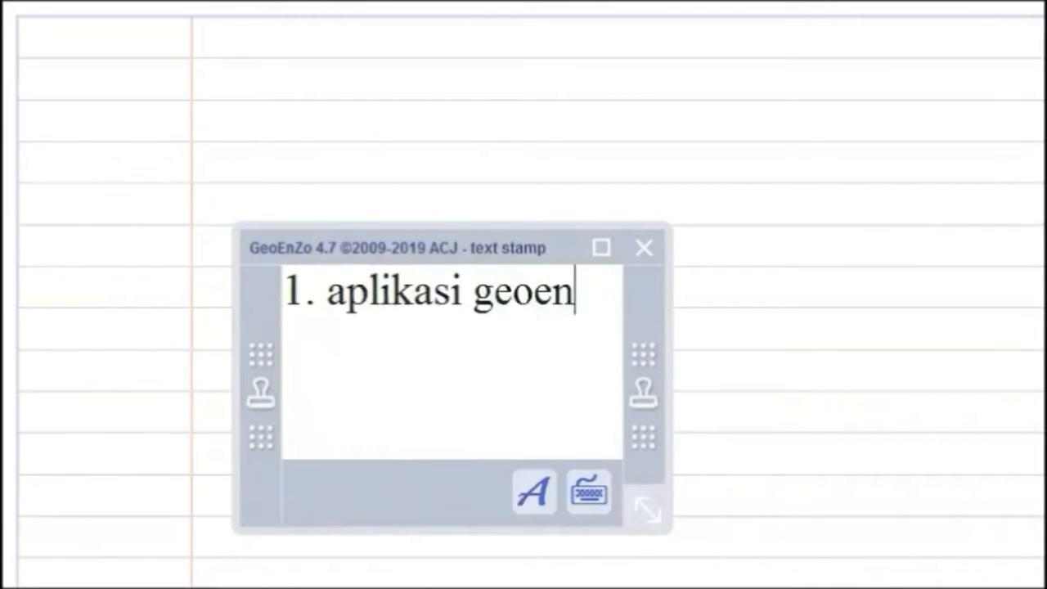
# Step: Stamp the text "1. aplikasi geoenzo" onto the page and move it up beside the margin line
pyautogui.click(643, 393)
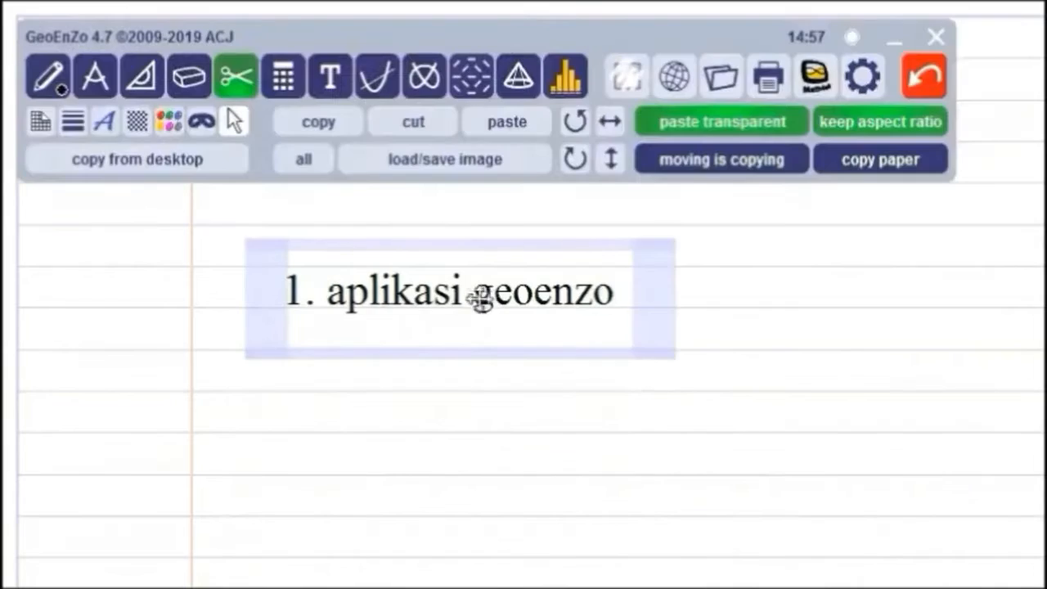
pyautogui.moveTo(480, 297); pyautogui.dragTo(391, 255)
pyautogui.rightClick(554, 161)
# Step: Reopen the text stamp and choose an italic sans-serif font in the font chooser
pyautogui.click(357, 93)
pyautogui.click(550, 491)
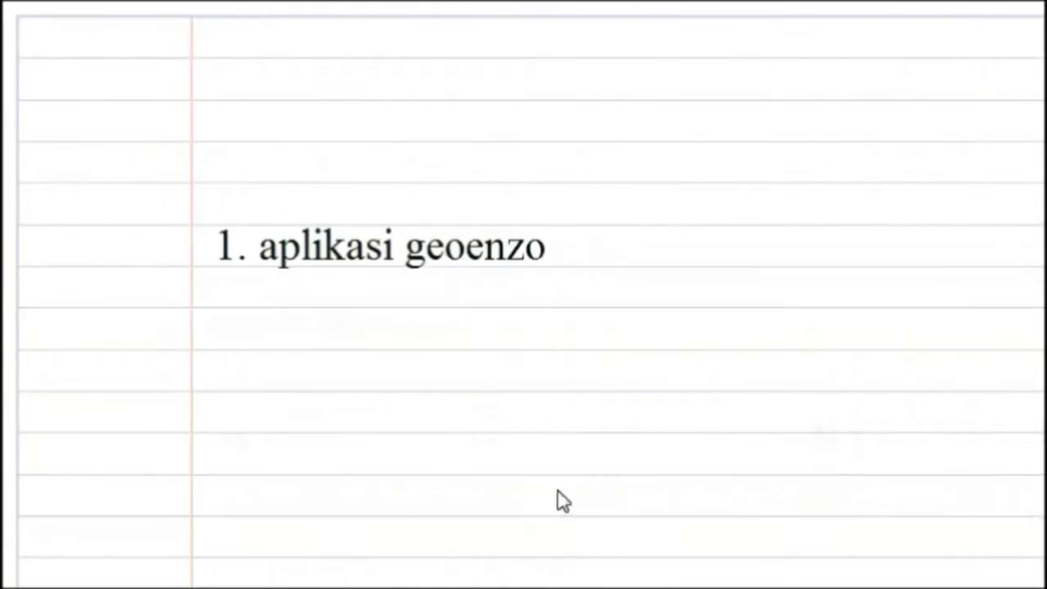
pyautogui.click(302, 382)
pyautogui.click(372, 454)
pyautogui.click(256, 373)
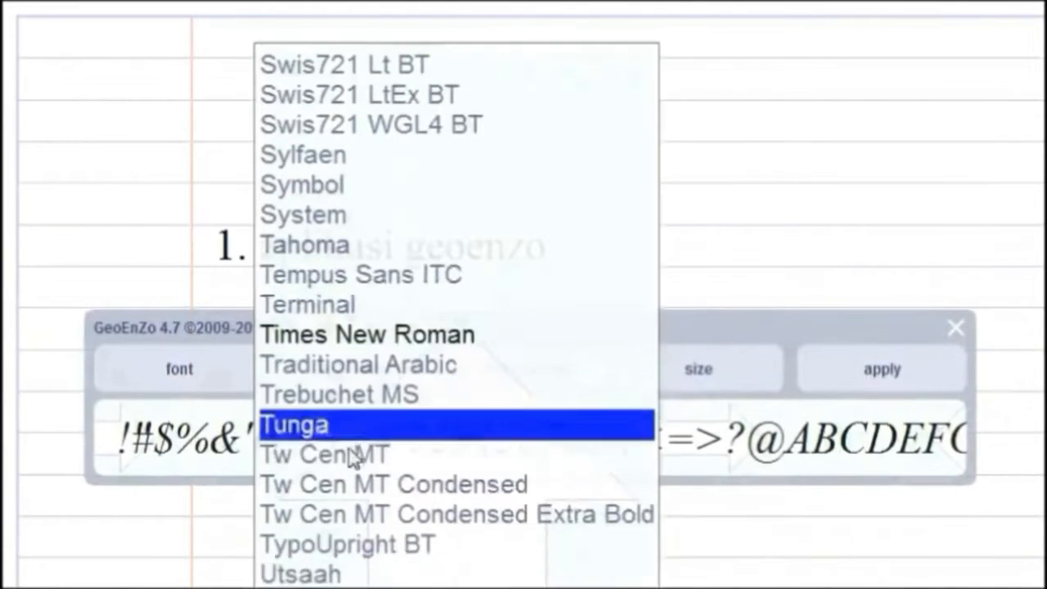
pyautogui.scroll(3, 328, 236)
pyautogui.scroll(10, 331, 239)
pyautogui.click(276, 322)
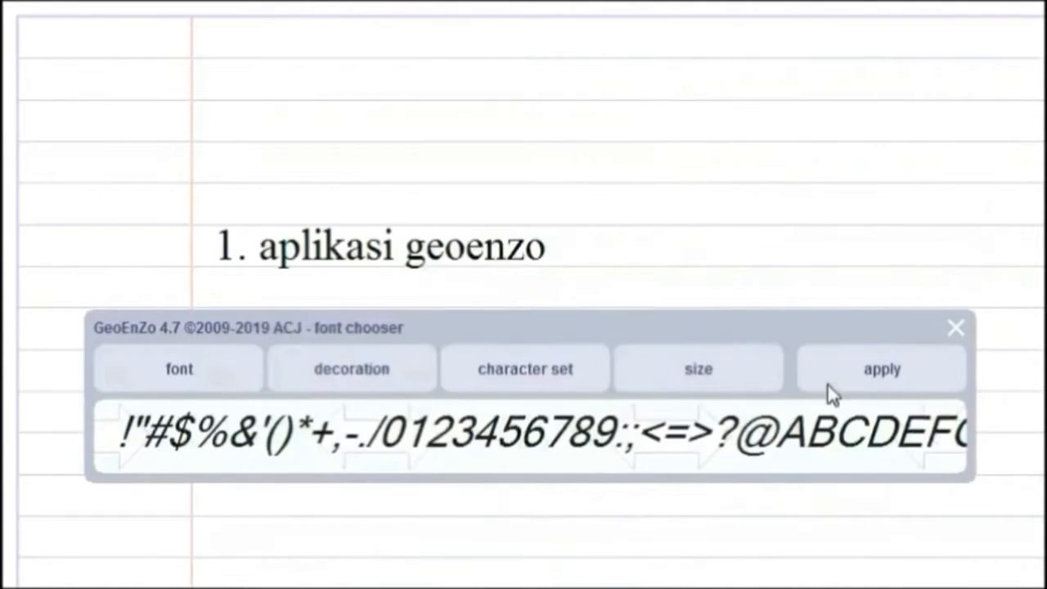
pyautogui.click(827, 383)
pyautogui.click(823, 502)
# Step: Select the whole stamp text and apply the chosen italic font to it
pyautogui.moveTo(369, 346); pyautogui.dragTo(265, 266)
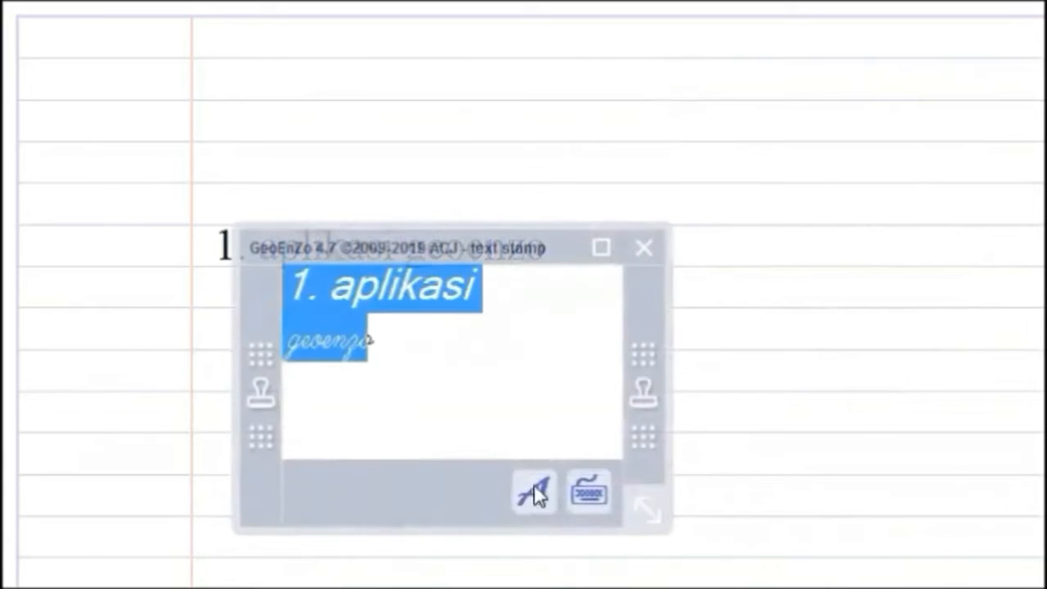
pyautogui.click(532, 491)
pyautogui.click(883, 369)
pyautogui.click(839, 507)
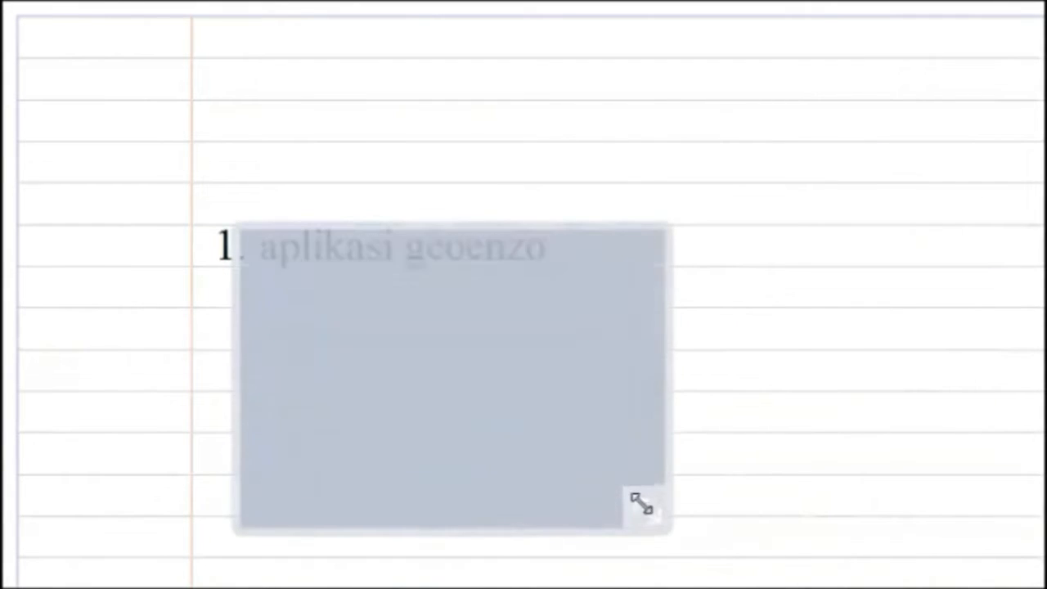
# Step: Stamp the italic "1. aplikasi geoenzo" onto the page and move it up directly under the first text line
pyautogui.click(769, 248)
pyautogui.click(327, 85)
pyautogui.moveTo(578, 246); pyautogui.dragTo(499, 298)
pyautogui.click(688, 464)
pyautogui.rightClick(400, 384)
pyautogui.click(409, 85)
pyautogui.moveTo(673, 415); pyautogui.dragTo(152, 285)
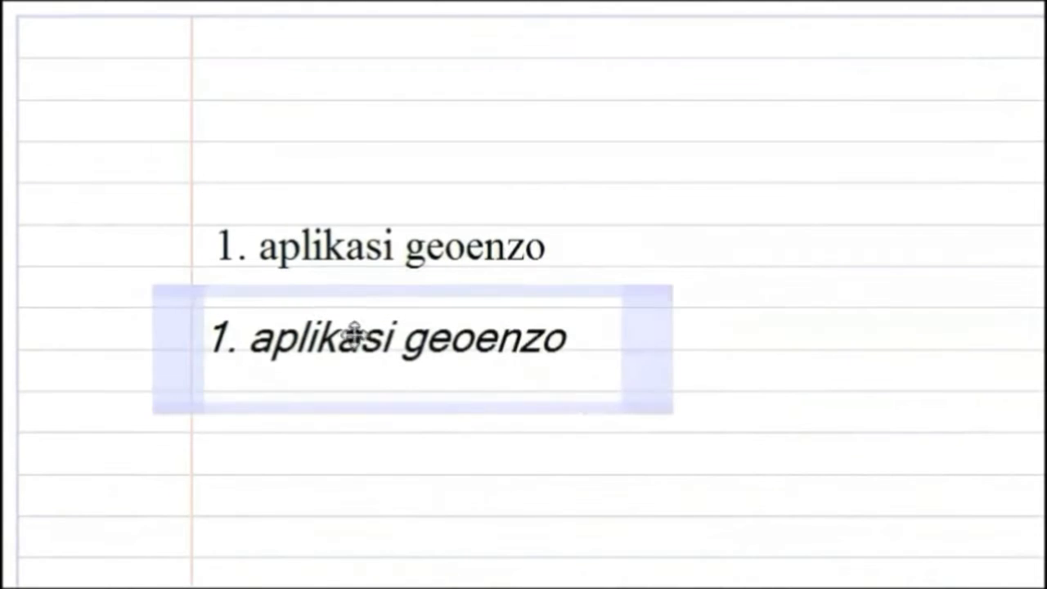
pyautogui.moveTo(355, 336); pyautogui.dragTo(357, 286)
pyautogui.rightClick(355, 287)
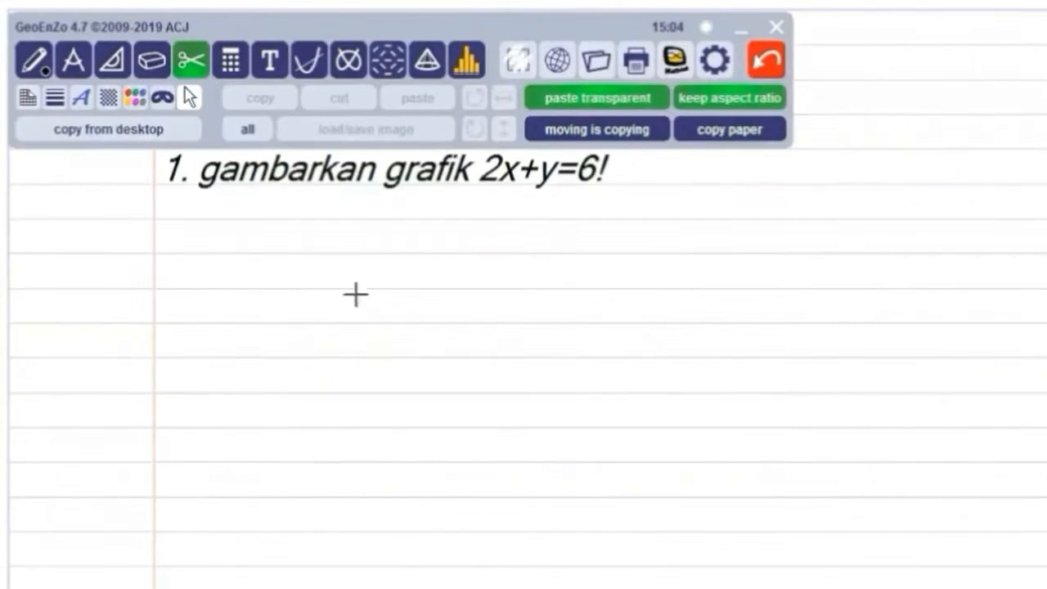
# Step: Plot 2x+y=6 in the function grapher with X and Y from 0 to 5, using steps of 0.5 for the final redraw
pyautogui.click(319, 70)
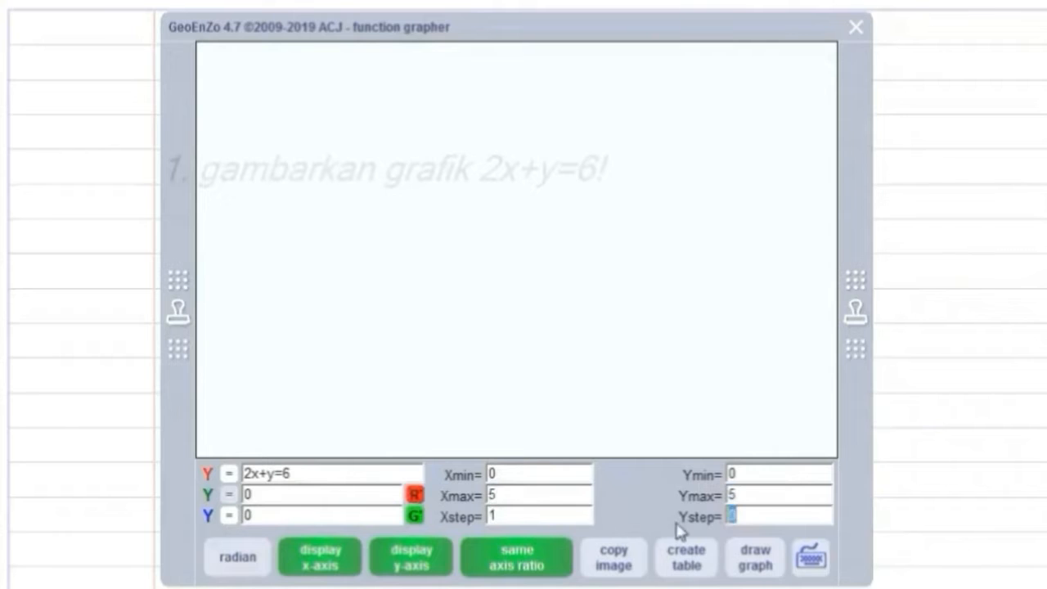
pyautogui.click(758, 563)
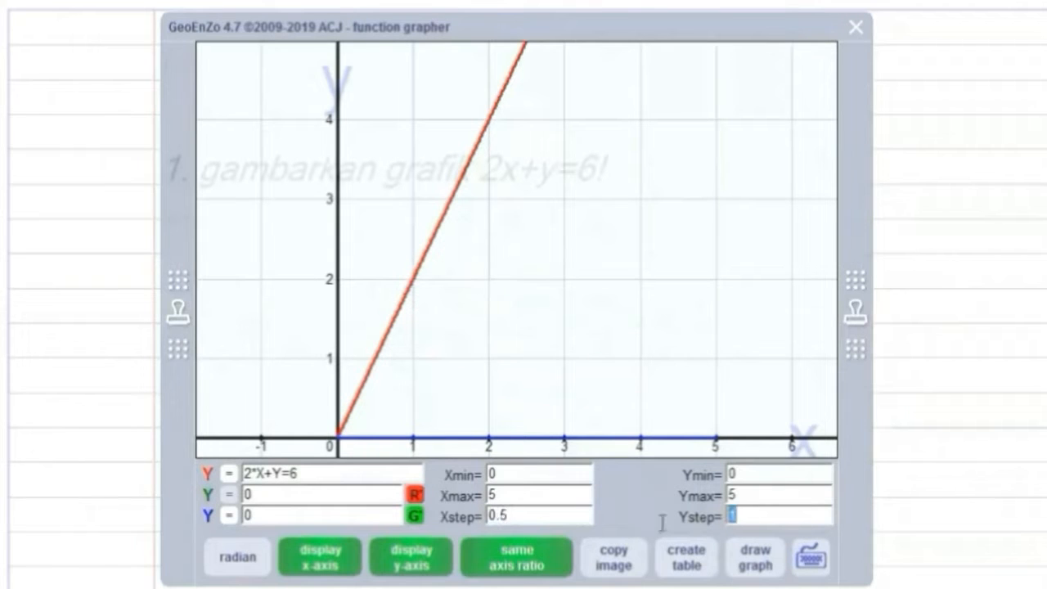
pyautogui.click(756, 559)
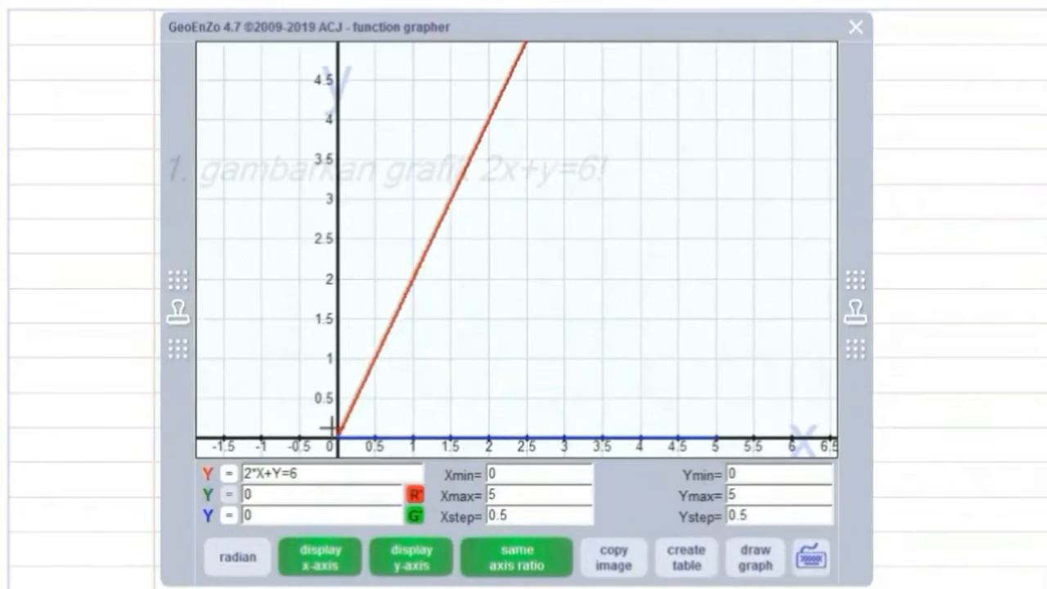
# Step: Place the line graph on the page beneath the question, select it and shift it to the right
pyautogui.moveTo(761, 33); pyautogui.dragTo(614, 221)
pyautogui.click(705, 488)
pyautogui.moveTo(759, 561); pyautogui.dragTo(806, 555)
pyautogui.moveTo(30, 197); pyautogui.dragTo(843, 588)
pyautogui.click(190, 62)
pyautogui.moveTo(70, 192)
pyautogui.mouseDown()
pyautogui.moveTo(823, 587)
pyautogui.moveTo(614, 535)
pyautogui.mouseUp()
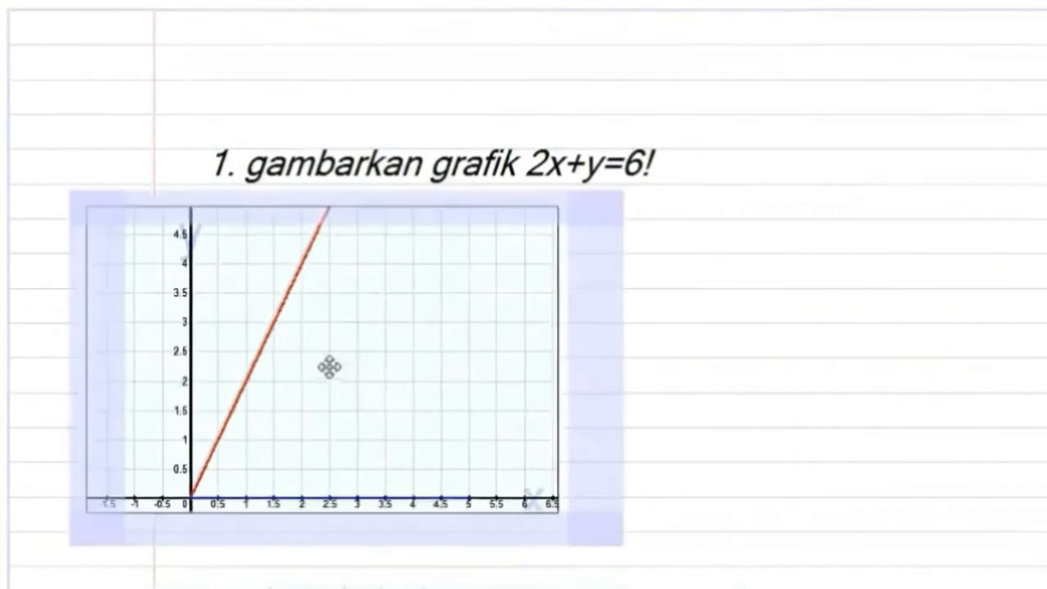
pyautogui.moveTo(329, 368); pyautogui.dragTo(461, 363)
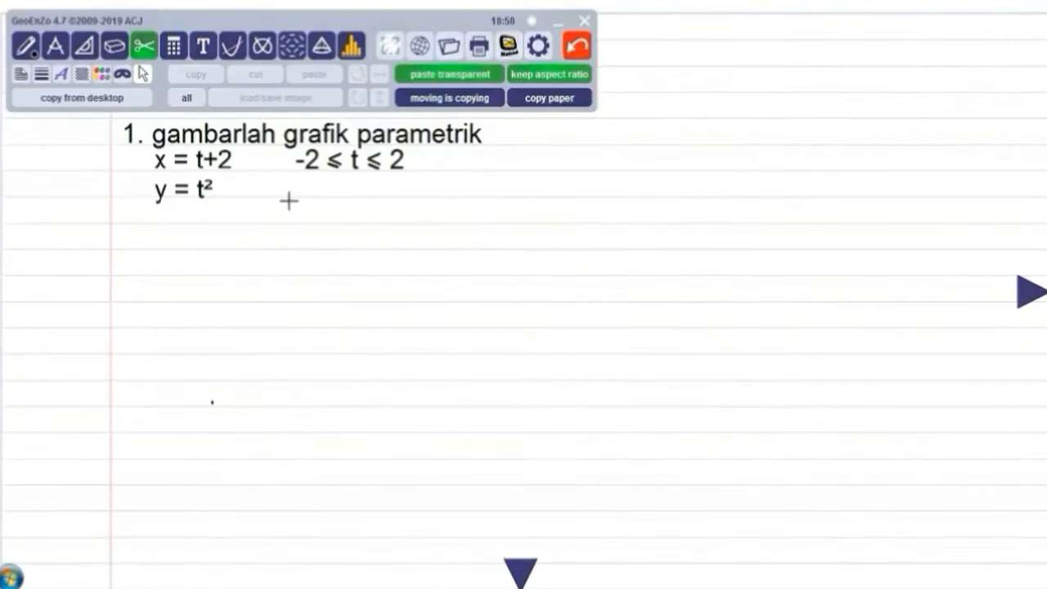
# Step: Plot x=t+2, y=t^2 in the parametric function grapher for t from -2 to 2, X and Y from 0 to 5, both steps 0.5
pyautogui.click(262, 46)
pyautogui.moveTo(517, 100); pyautogui.dragTo(740, 87)
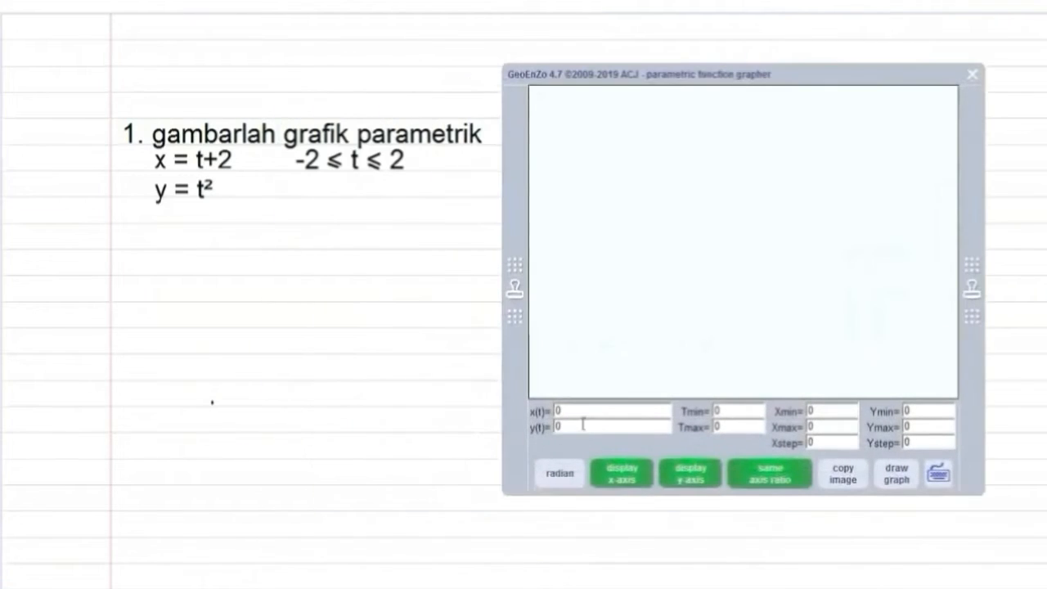
pyautogui.press('BackSpace')
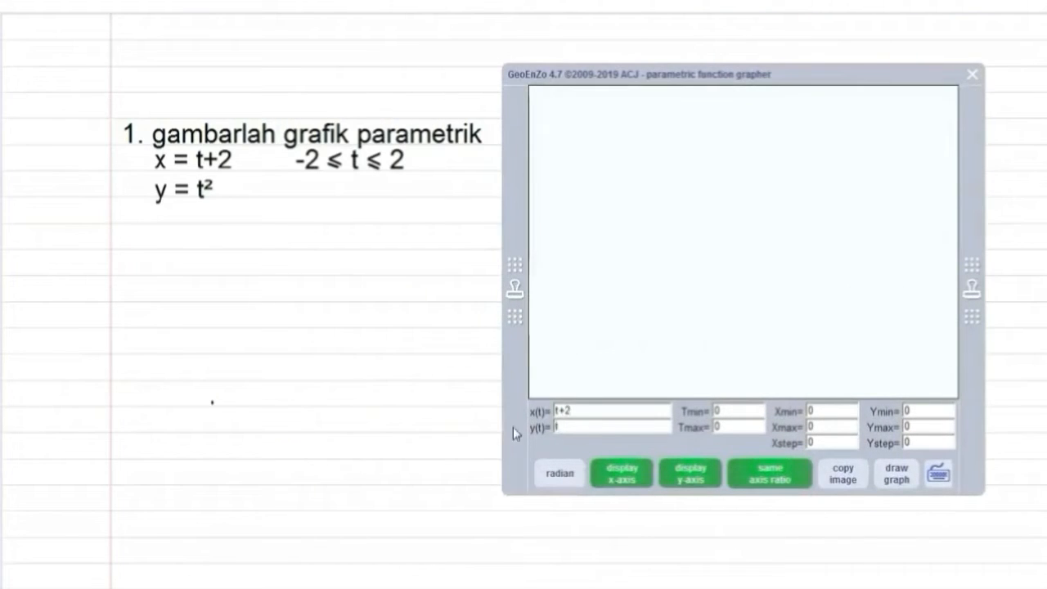
pyautogui.write('t^2')
pyautogui.click(735, 413)
pyautogui.click(888, 484)
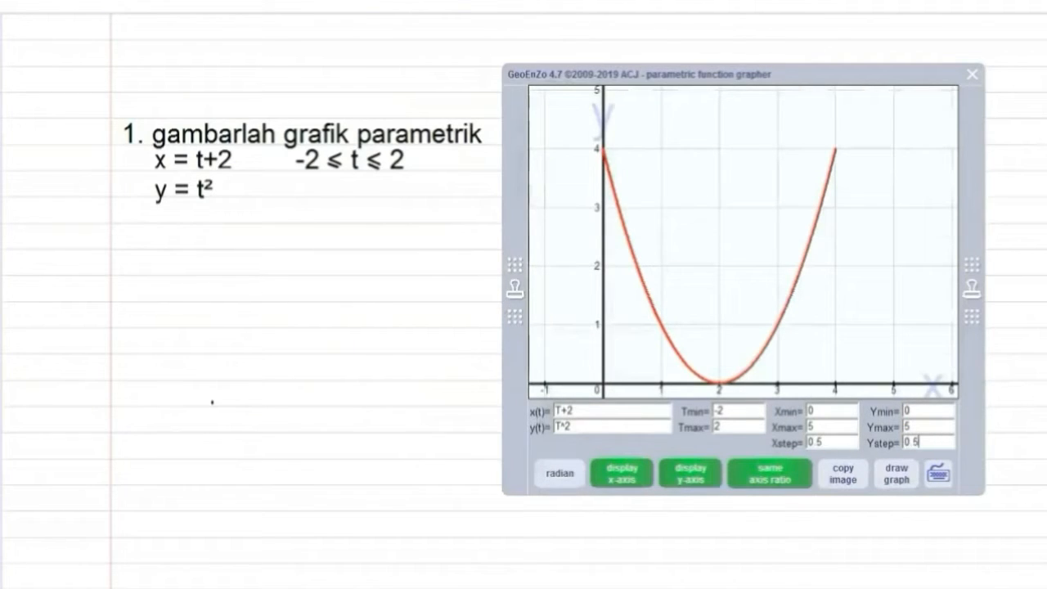
pyautogui.click(895, 474)
# Step: Stamp the parabola graph onto the page and move it below the parametric equations
pyautogui.moveTo(773, 74); pyautogui.dragTo(728, 161)
pyautogui.click(888, 380)
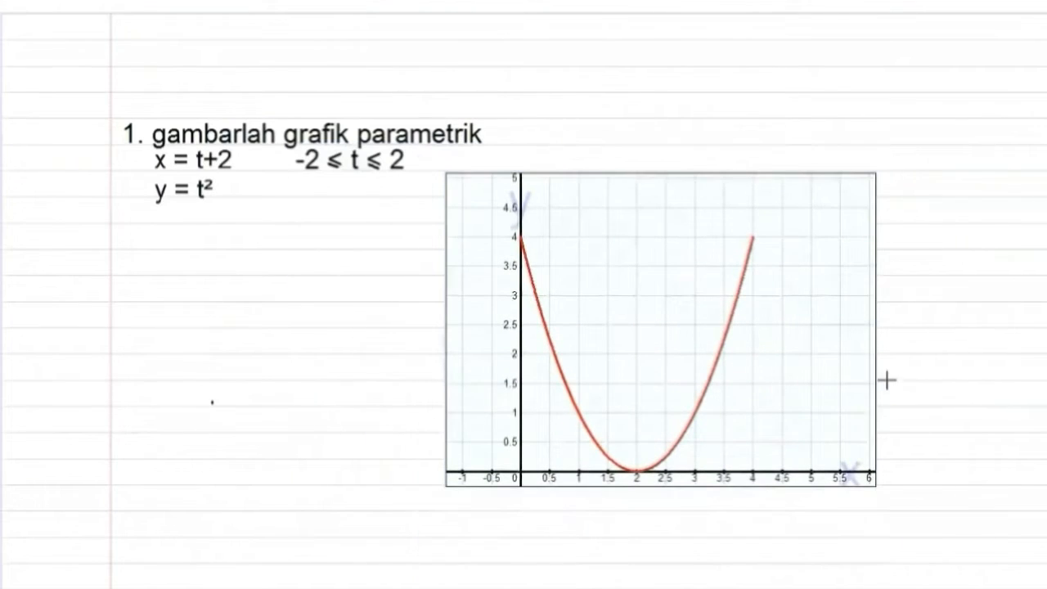
pyautogui.moveTo(771, 341); pyautogui.dragTo(456, 388)
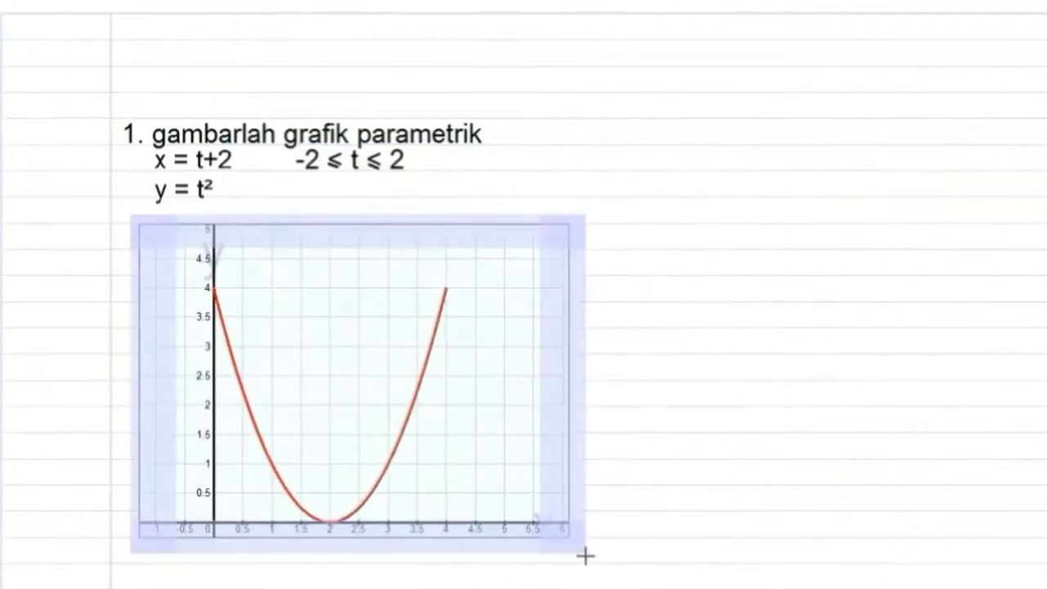
# Step: Shrink the selected parabola graph from its lower corner and reposition it beneath the parametric equations
pyautogui.moveTo(583, 553); pyautogui.dragTo(487, 448)
pyautogui.moveTo(289, 252); pyautogui.dragTo(295, 257)
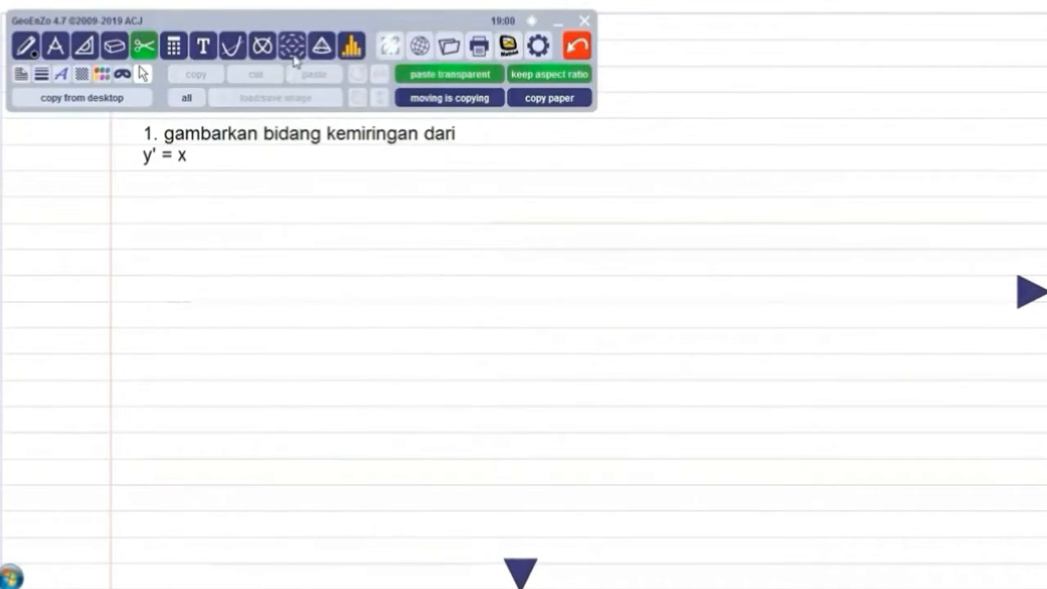
# Step: Draw the slope field of dY/dX = x in the slope fields grapher with X and Y from -10 to 10
pyautogui.click(294, 54)
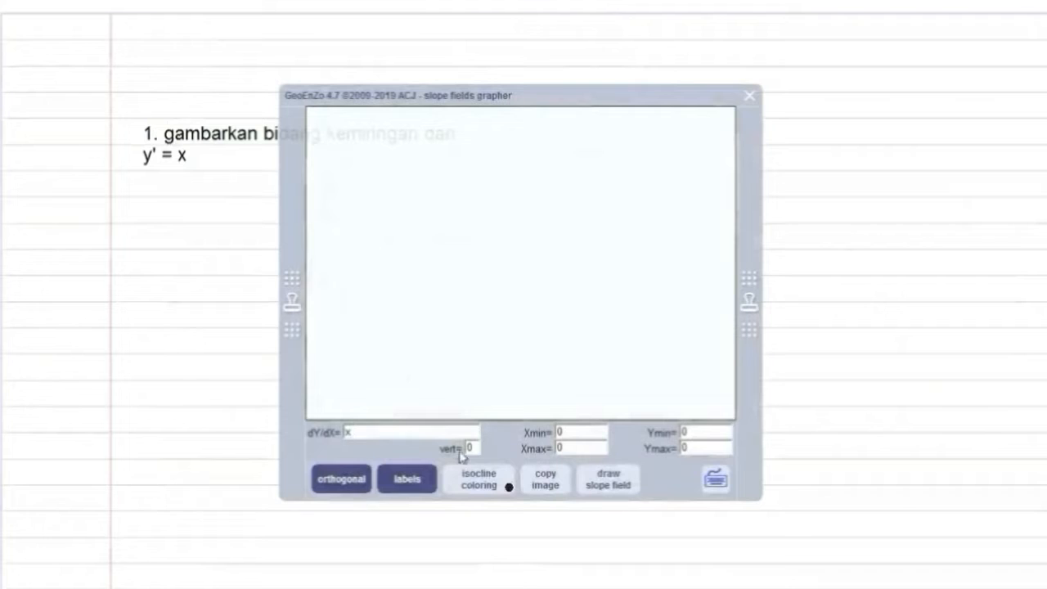
pyautogui.click(598, 438)
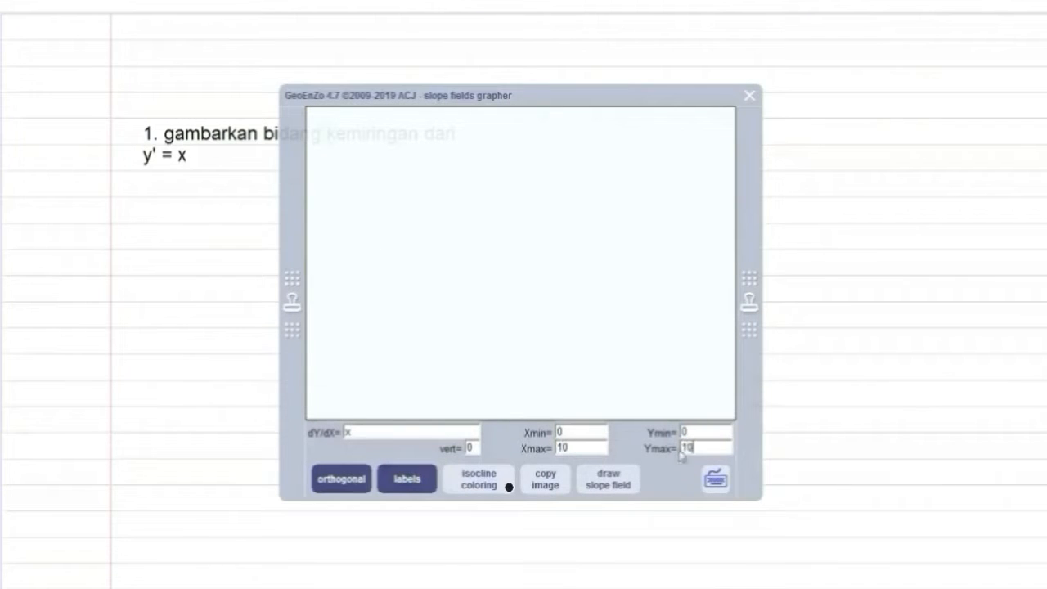
pyautogui.click(605, 484)
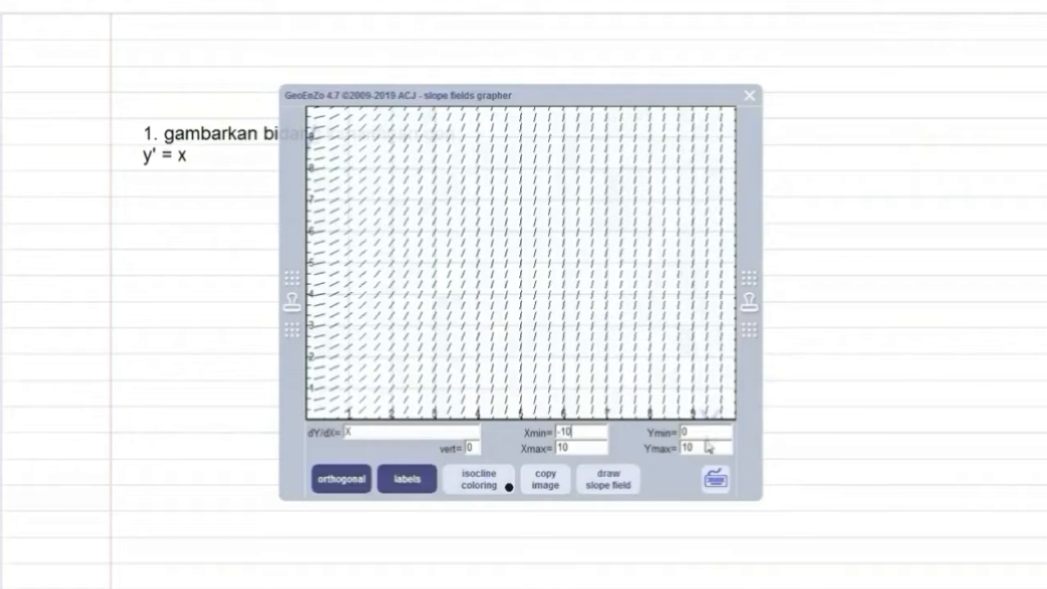
pyautogui.write('-10')
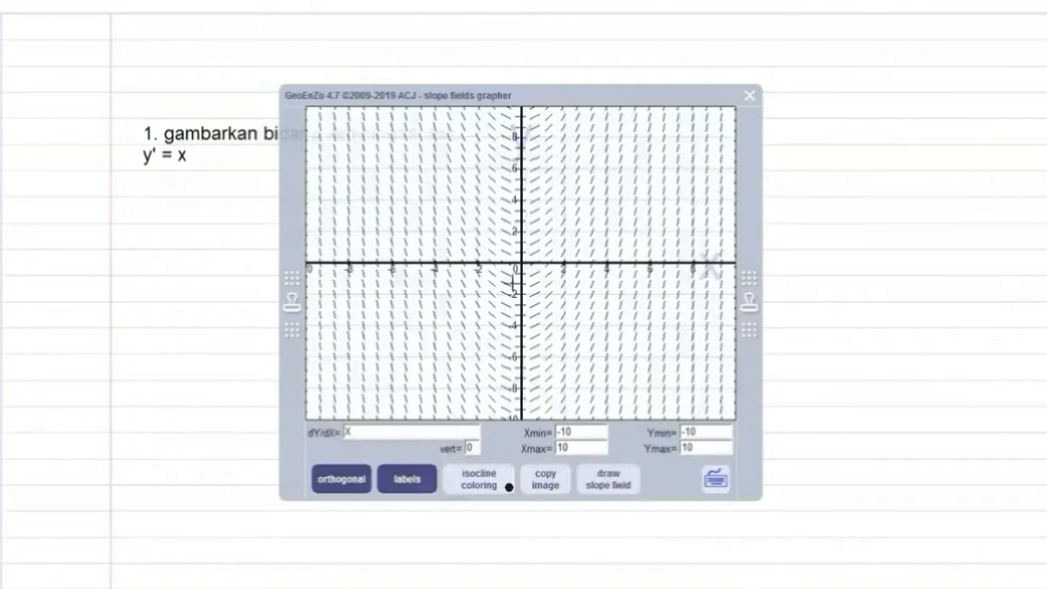
# Step: Stamp the slope field onto the page below the y' = x question, select it and adjust its position
pyautogui.moveTo(544, 103); pyautogui.dragTo(380, 185)
pyautogui.click(586, 386)
pyautogui.moveTo(134, 179); pyautogui.dragTo(514, 462)
pyautogui.moveTo(350, 313); pyautogui.dragTo(353, 302)
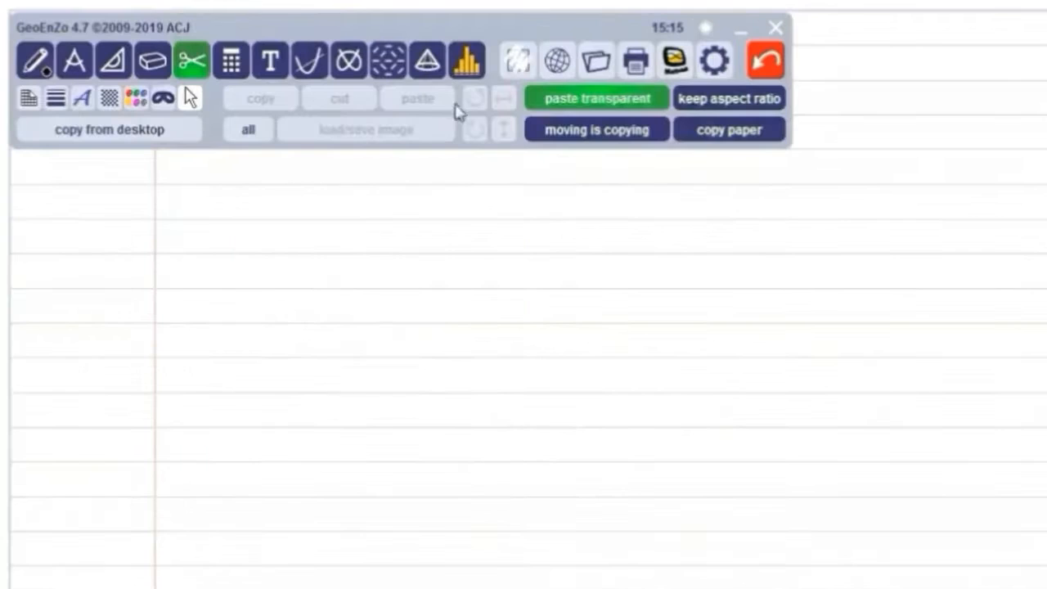
# Step: Bring up the 3D figure composer and choose the pyramid with a seven-sided base
pyautogui.click(427, 58)
pyautogui.moveTo(500, 112); pyautogui.dragTo(188, 31)
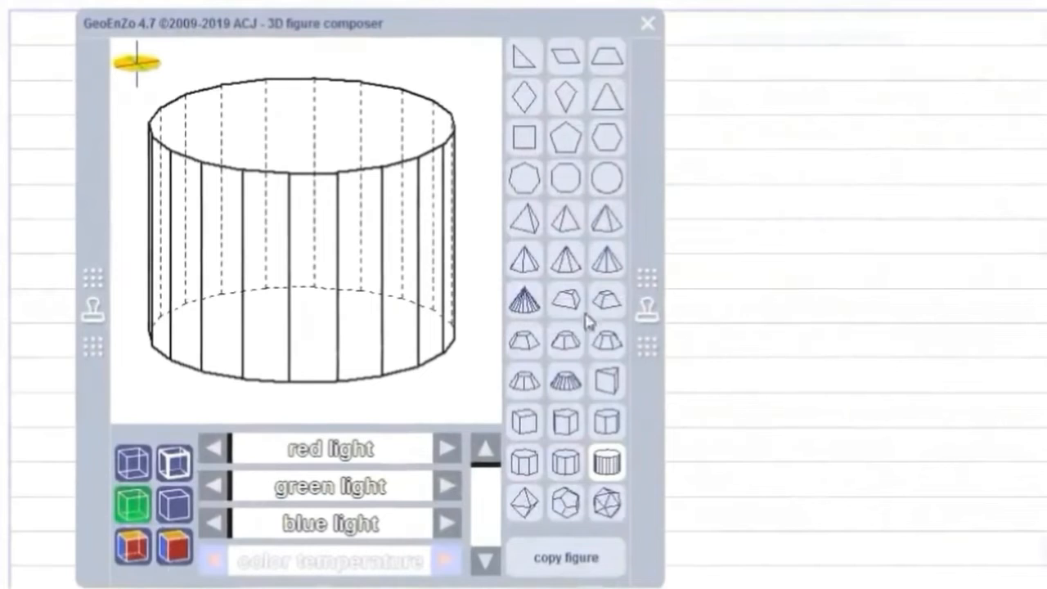
pyautogui.click(566, 260)
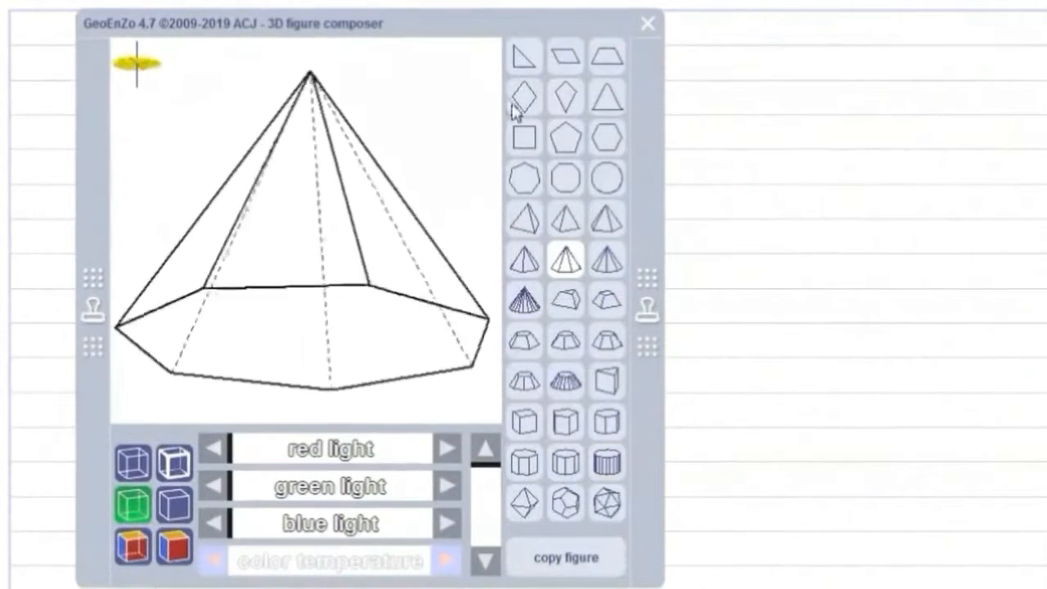
# Step: Color the pyramid's edges blue by mixing little red, medium green and strong blue light
pyautogui.moveTo(373, 449); pyautogui.dragTo(293, 449)
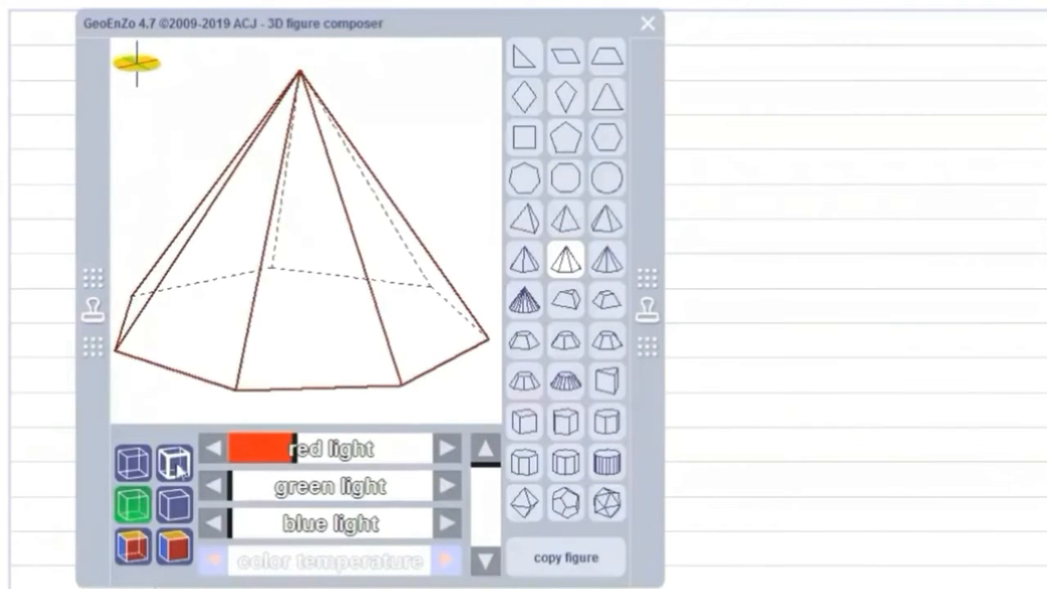
pyautogui.moveTo(372, 486); pyautogui.dragTo(304, 486)
pyautogui.moveTo(317, 524); pyautogui.dragTo(389, 524)
pyautogui.moveTo(304, 486); pyautogui.dragTo(372, 486)
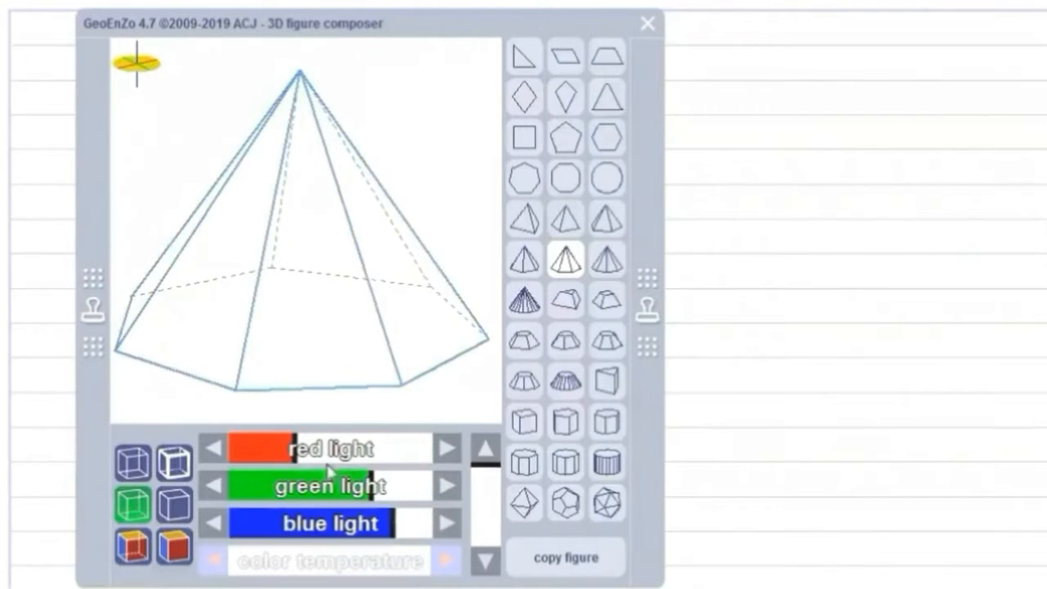
pyautogui.moveTo(293, 448); pyautogui.dragTo(245, 449)
# Step: Show the pyramid with solid shaded faces, rotate it and lower the color temperature to its minimum
pyautogui.click(176, 553)
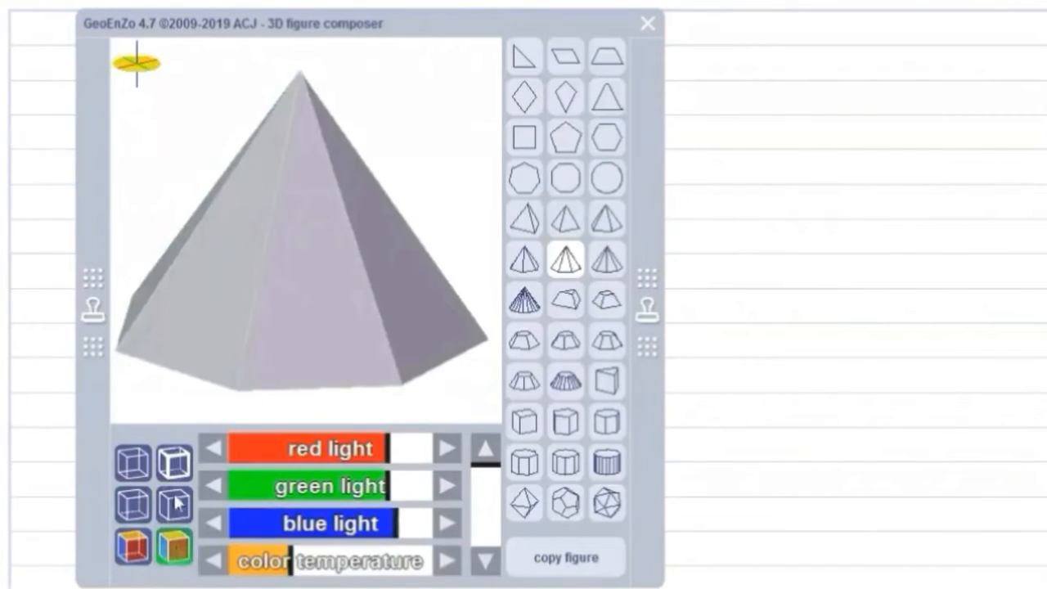
pyautogui.click(131, 504)
pyautogui.click(174, 547)
pyautogui.click(381, 561)
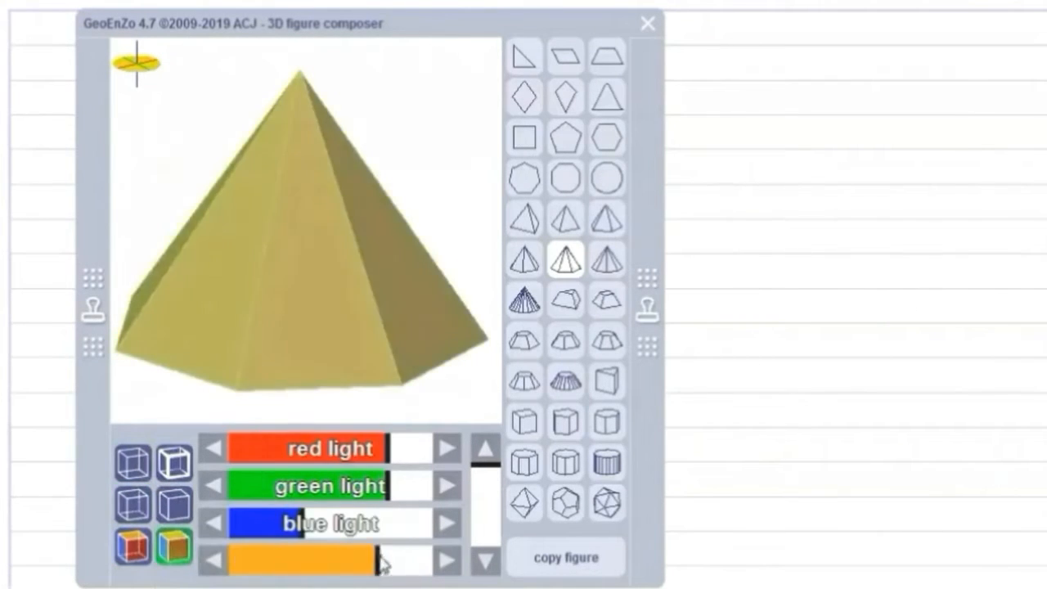
pyautogui.moveTo(380, 561); pyautogui.dragTo(343, 561)
pyautogui.moveTo(393, 360); pyautogui.dragTo(282, 378)
pyautogui.moveTo(238, 562); pyautogui.dragTo(214, 566)
# Step: Mix a reddish face color for the solid pyramid using strong red light with weaker green and blue light
pyautogui.click(296, 486)
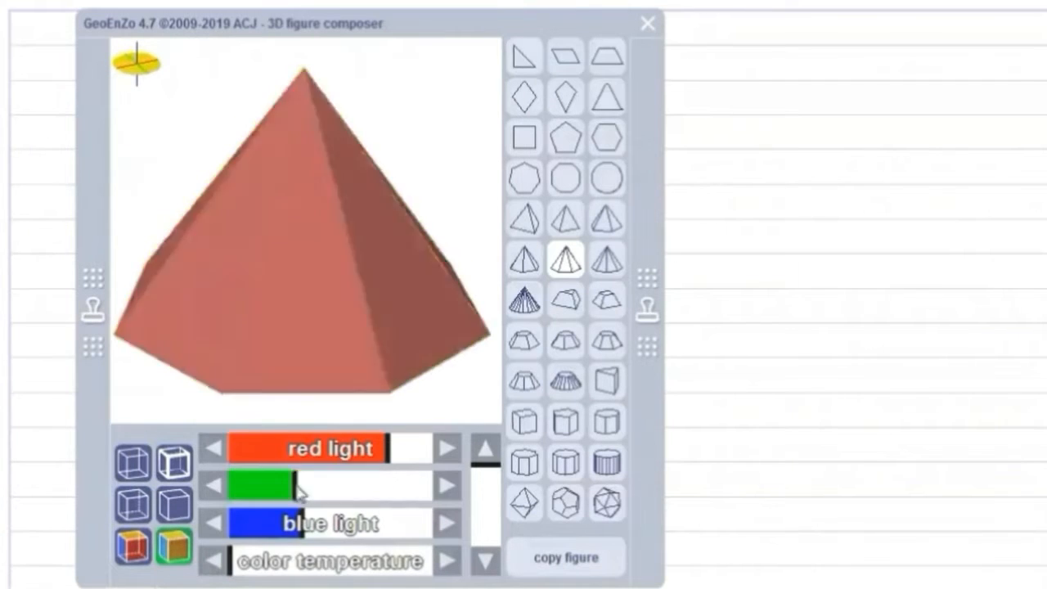
pyautogui.moveTo(297, 486); pyautogui.dragTo(442, 487)
pyautogui.moveTo(414, 450); pyautogui.dragTo(483, 447)
pyautogui.moveTo(413, 525); pyautogui.dragTo(329, 520)
pyautogui.click(326, 486)
pyautogui.moveTo(319, 451); pyautogui.dragTo(397, 457)
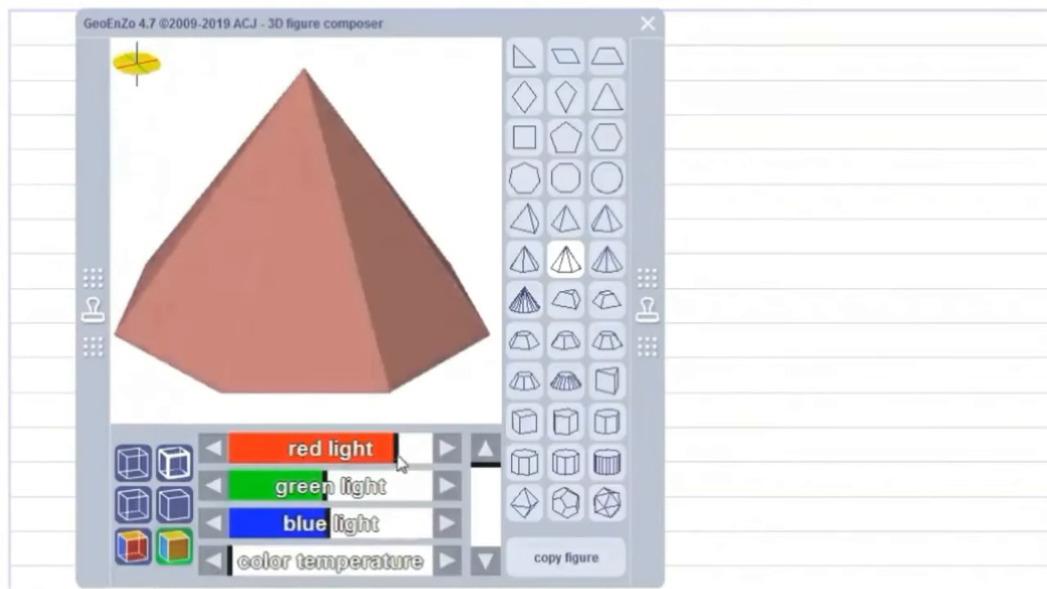
pyautogui.moveTo(325, 486); pyautogui.dragTo(281, 486)
pyautogui.moveTo(369, 328)
pyautogui.mouseDown()
pyautogui.moveTo(428, 277)
pyautogui.moveTo(385, 327)
pyautogui.mouseUp()
# Step: Return the pyramid to a blue wireframe with dashed hidden edges and stamp it onto the page
pyautogui.click(176, 504)
pyautogui.moveTo(375, 489); pyautogui.dragTo(327, 493)
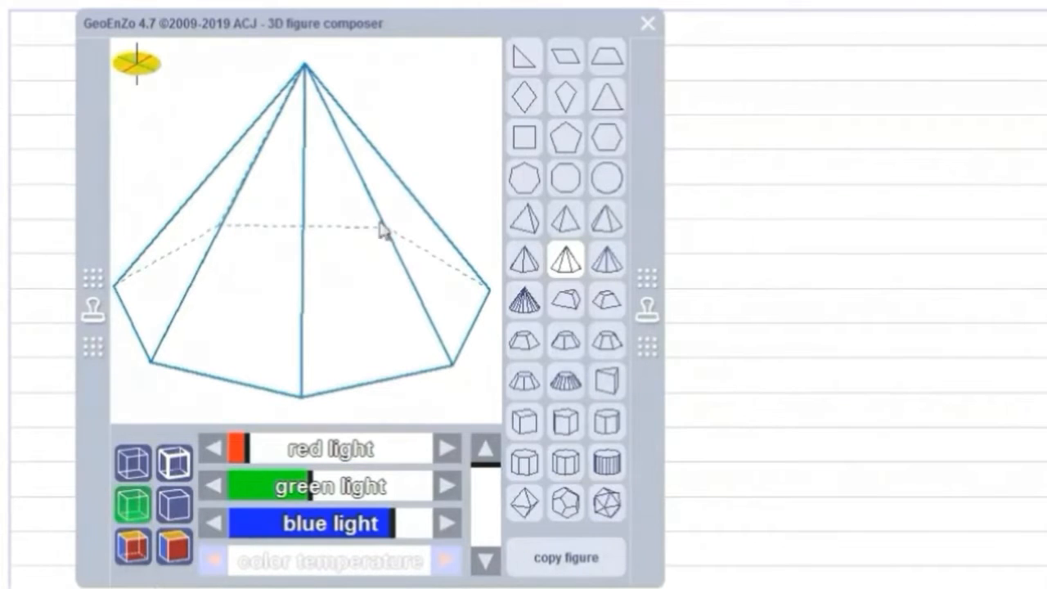
pyautogui.moveTo(425, 28); pyautogui.dragTo(496, 134)
pyautogui.click(710, 405)
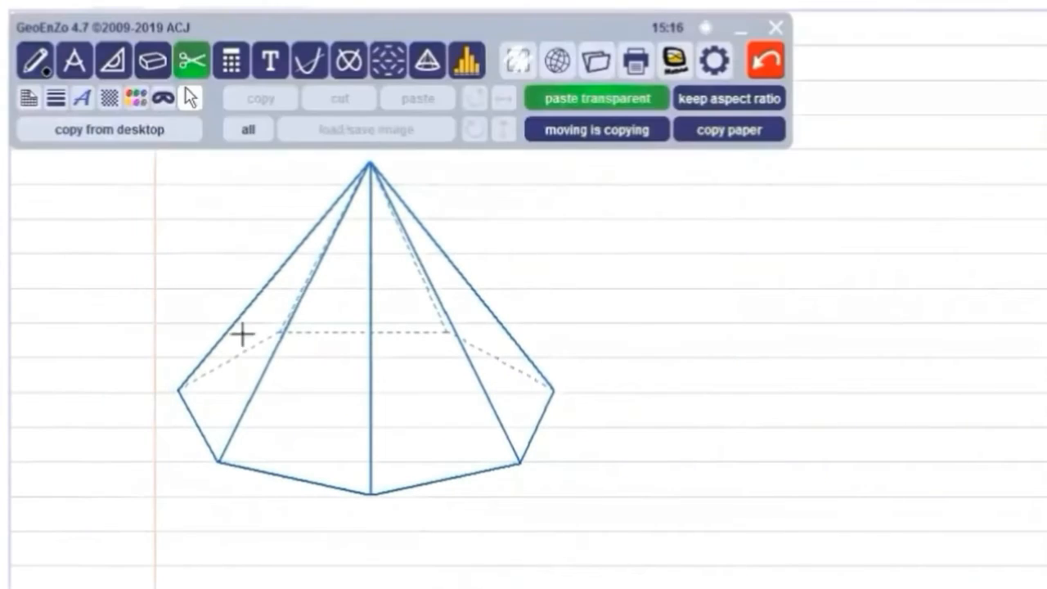
# Step: Reopen the 3D figure composer, choose the flat heptagon, tilt it and display it with filled faces
pyautogui.click(429, 51)
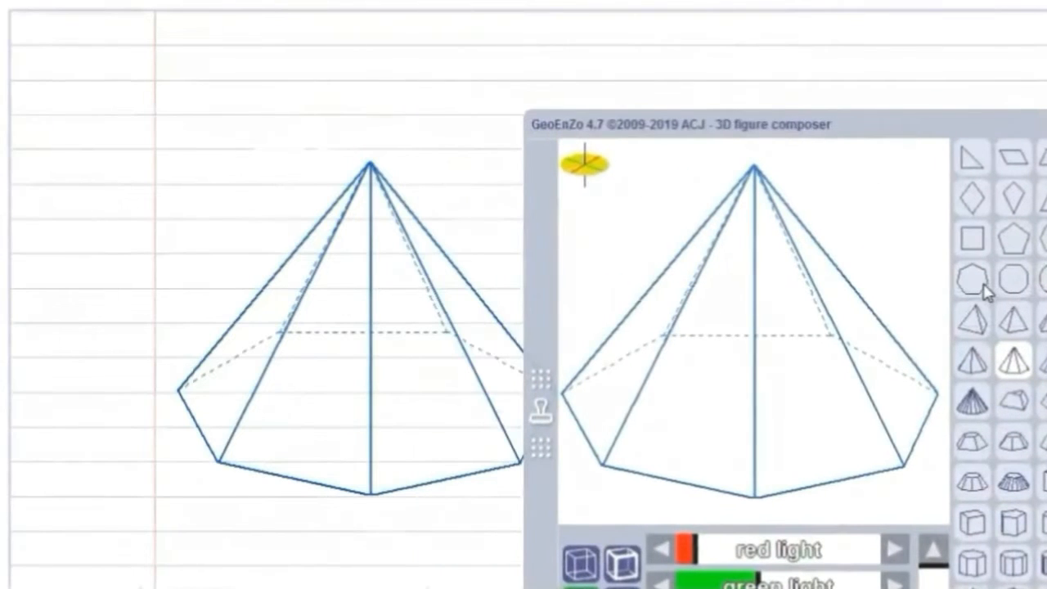
pyautogui.click(972, 279)
pyautogui.moveTo(790, 385); pyautogui.dragTo(836, 265)
pyautogui.click(623, 563)
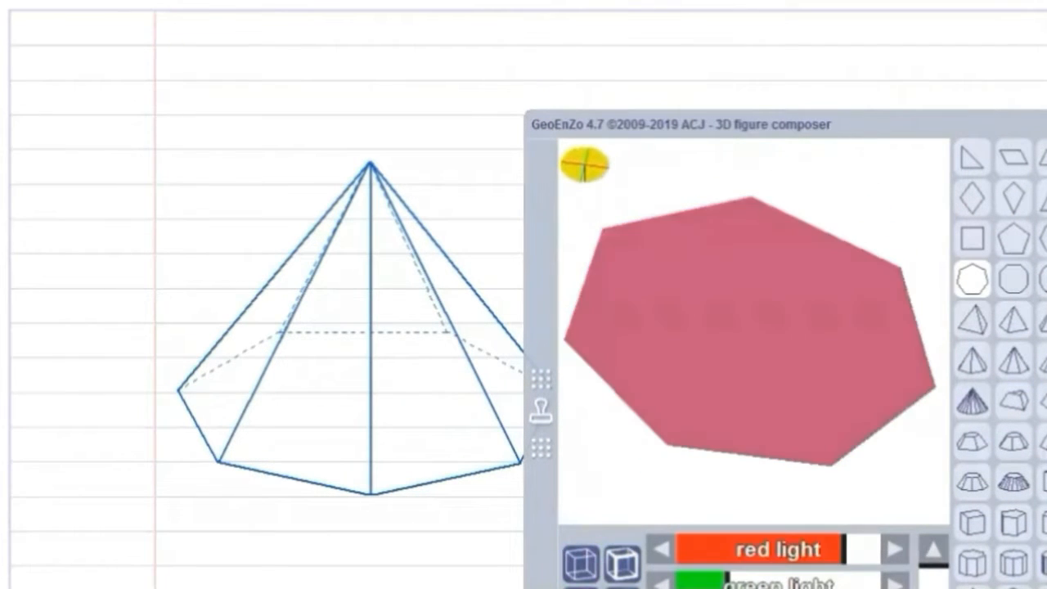
# Step: Preview a frustum, the triangular pyramid and other solids, settle on the cube and rotate it
pyautogui.click(1014, 483)
pyautogui.click(973, 321)
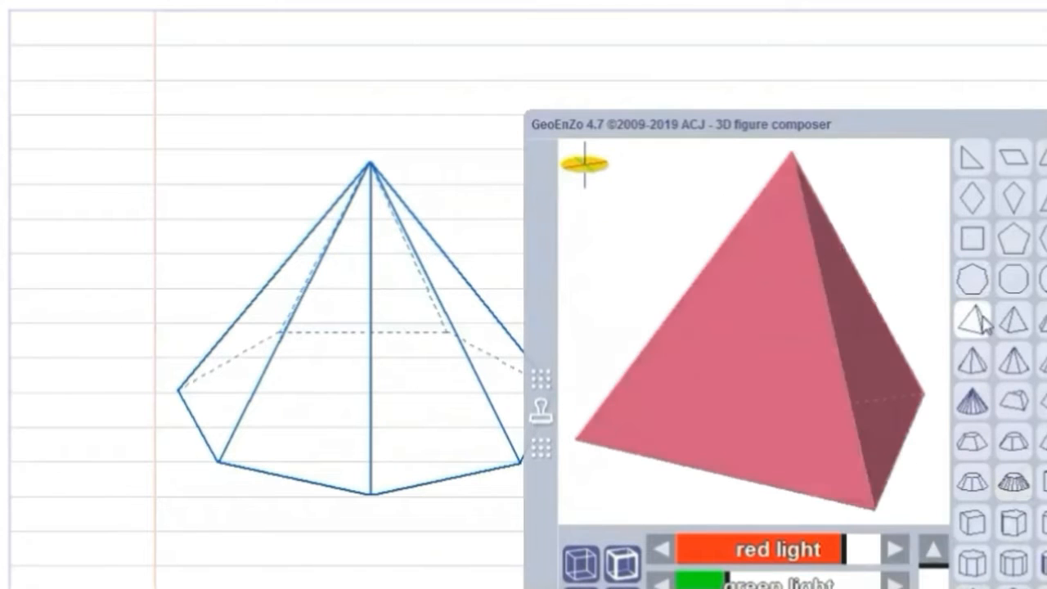
pyautogui.click(984, 553)
pyautogui.click(1014, 524)
pyautogui.click(986, 526)
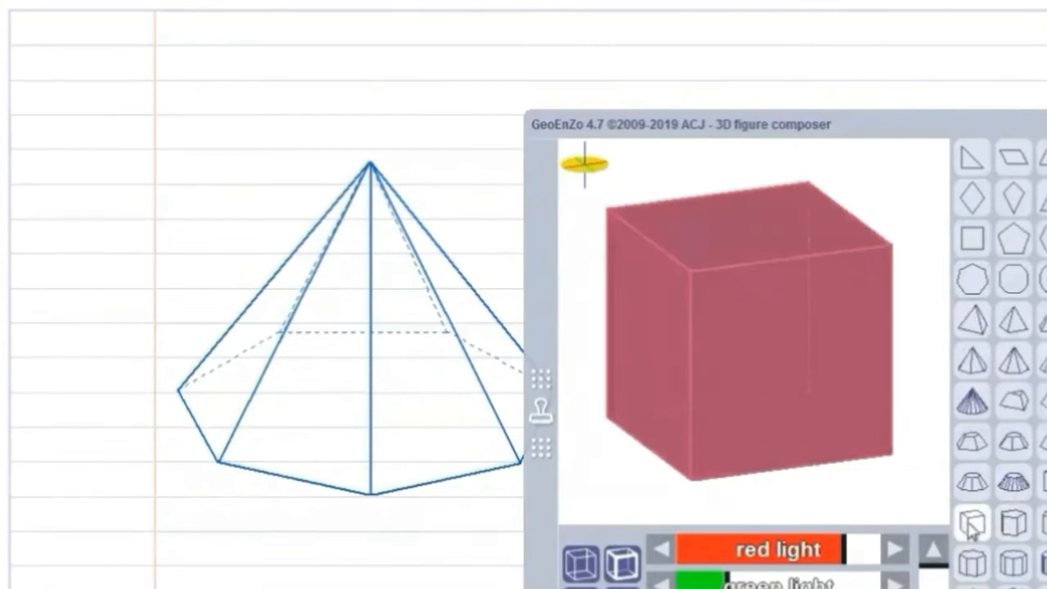
pyautogui.moveTo(924, 471); pyautogui.dragTo(924, 330)
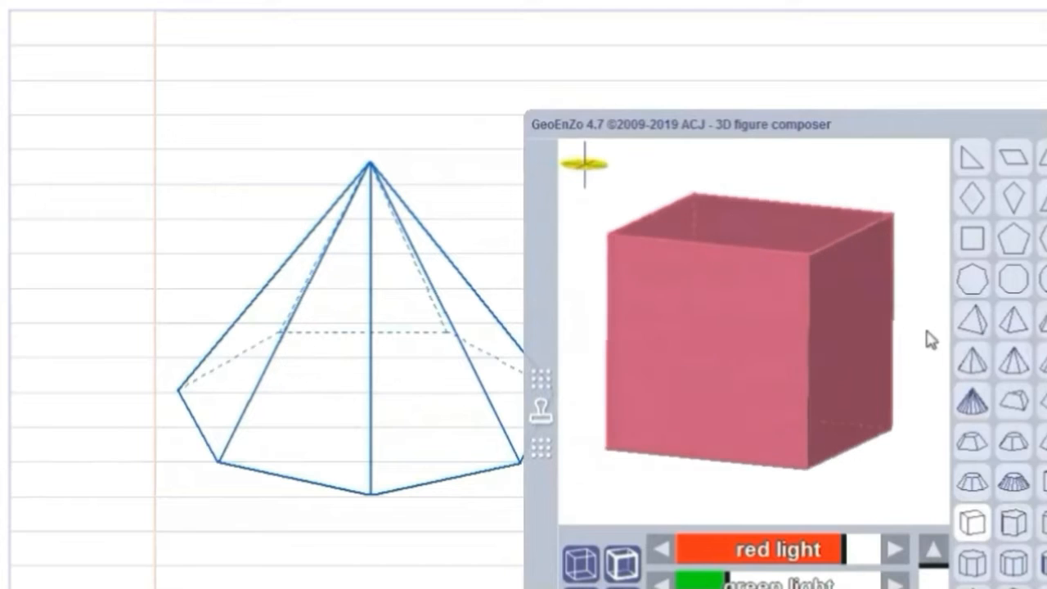
# Step: Tint the cube teal with less red and more green light, rotate it and stamp it beside the pyramid
pyautogui.moveTo(769, 550); pyautogui.dragTo(818, 581)
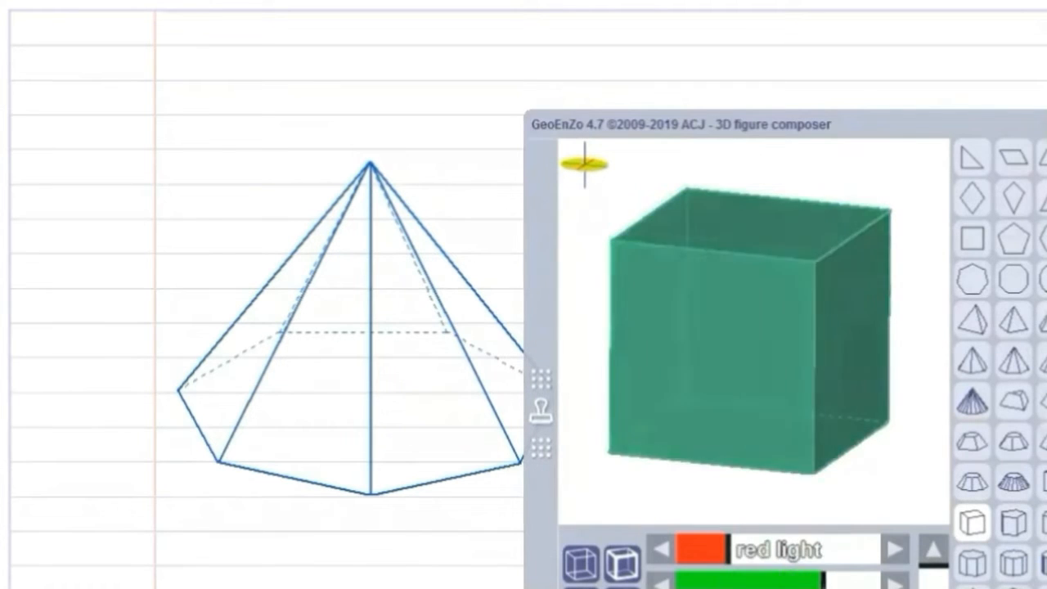
pyautogui.moveTo(724, 552); pyautogui.dragTo(701, 554)
pyautogui.moveTo(841, 381)
pyautogui.mouseDown()
pyautogui.moveTo(842, 370)
pyautogui.moveTo(888, 366)
pyautogui.moveTo(884, 379)
pyautogui.moveTo(902, 381)
pyautogui.moveTo(909, 360)
pyautogui.moveTo(894, 148)
pyautogui.moveTo(828, 388)
pyautogui.moveTo(881, 393)
pyautogui.moveTo(856, 385)
pyautogui.moveTo(875, 369)
pyautogui.moveTo(937, 362)
pyautogui.moveTo(778, 352)
pyautogui.moveTo(776, 374)
pyautogui.moveTo(764, 374)
pyautogui.mouseUp()
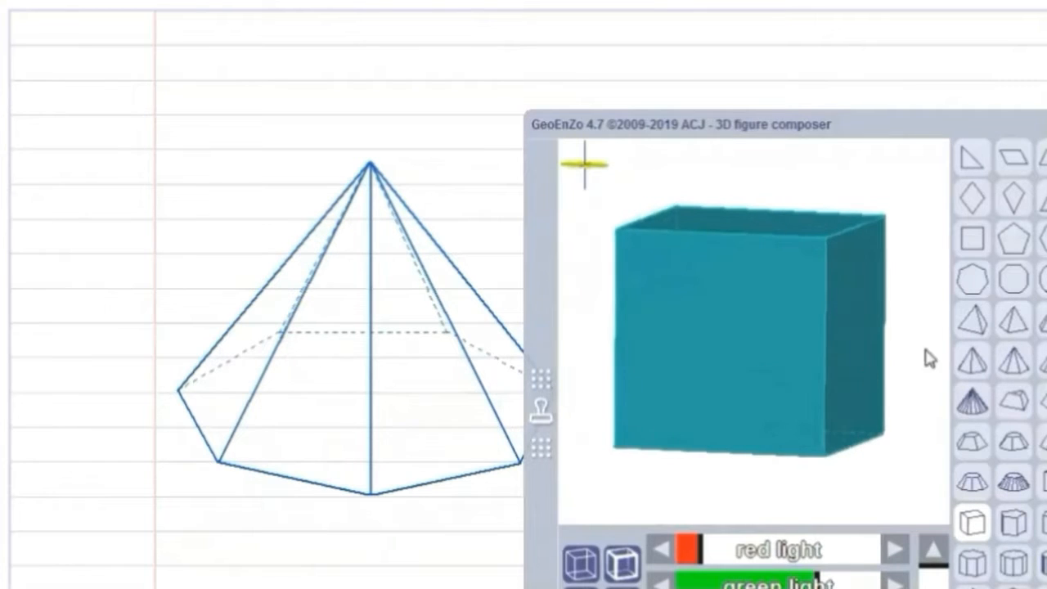
pyautogui.moveTo(929, 348); pyautogui.dragTo(734, 305)
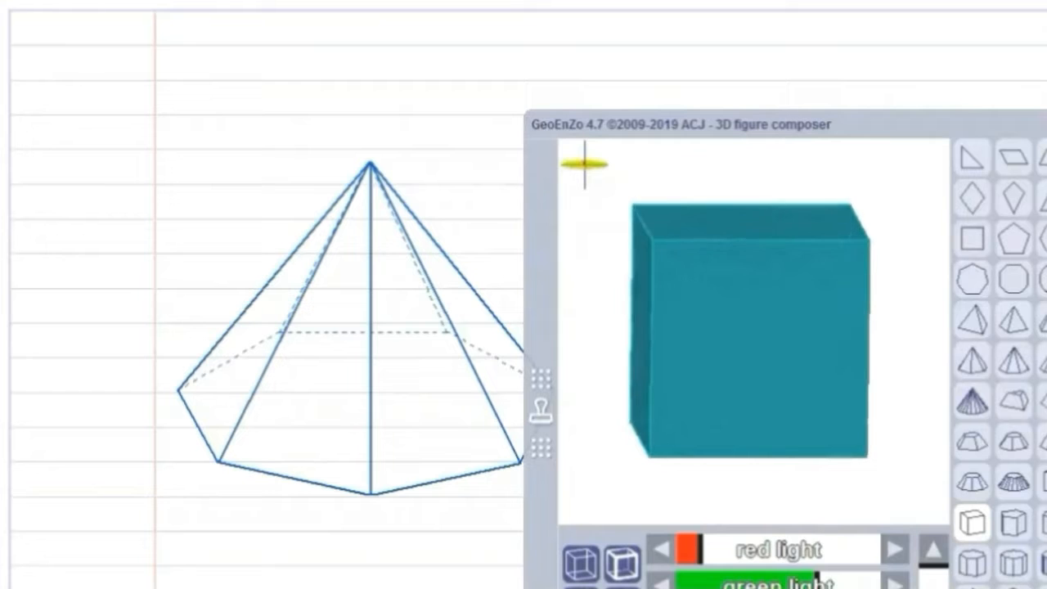
pyautogui.click(540, 412)
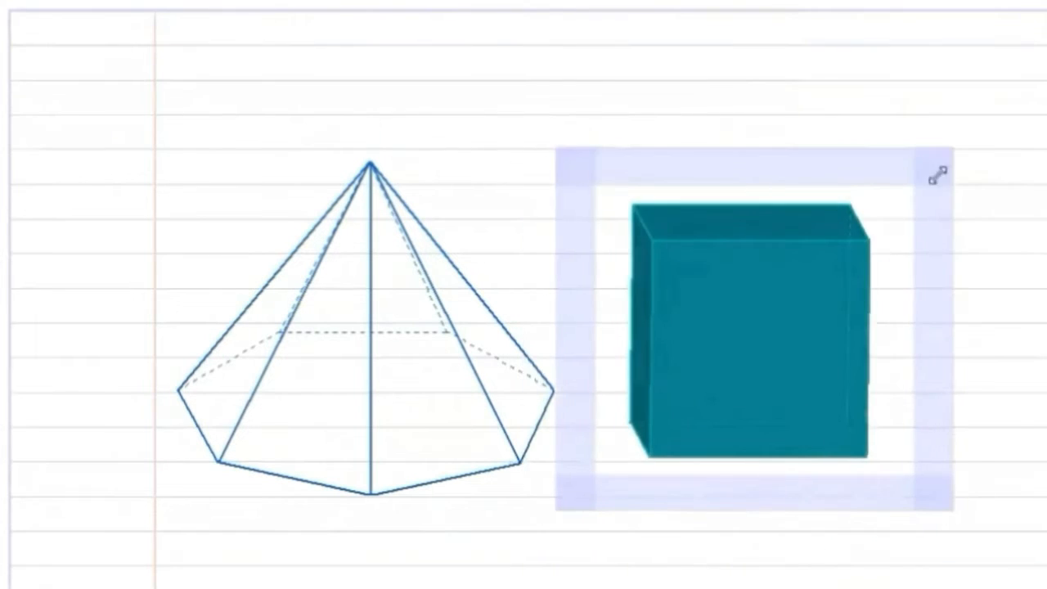
# Step: Set the drawing color to blue and flood-fill the cube's front face
pyautogui.click(136, 98)
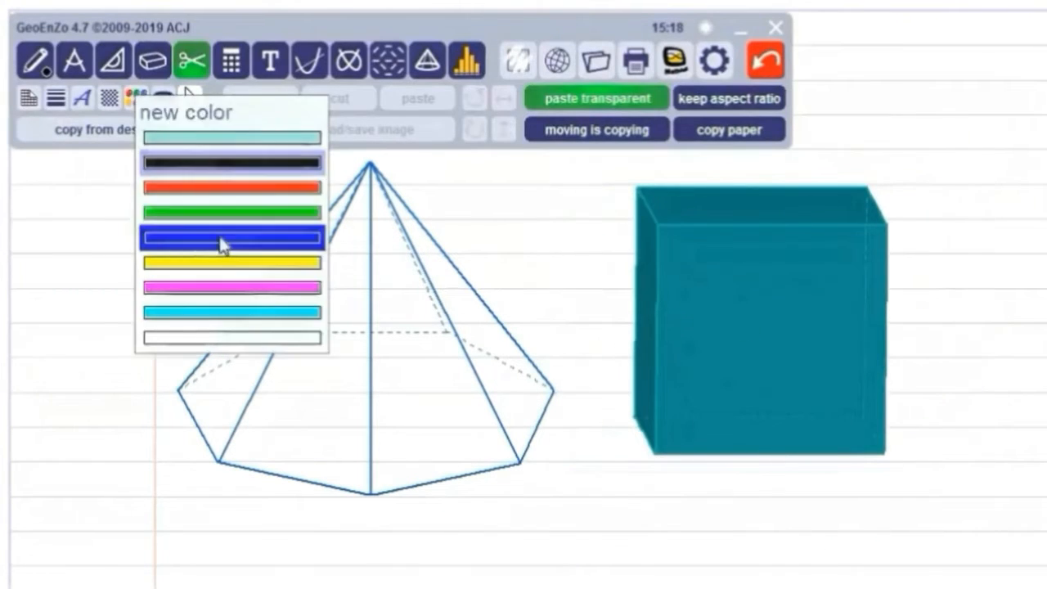
pyautogui.click(222, 240)
pyautogui.click(49, 65)
pyautogui.click(745, 99)
pyautogui.click(685, 281)
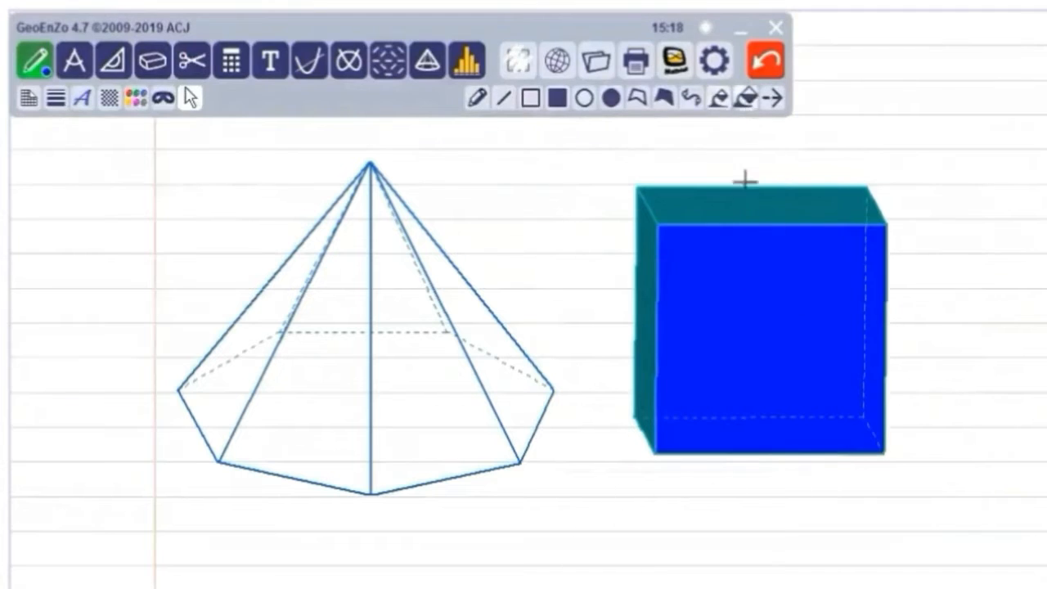
pyautogui.click(743, 180)
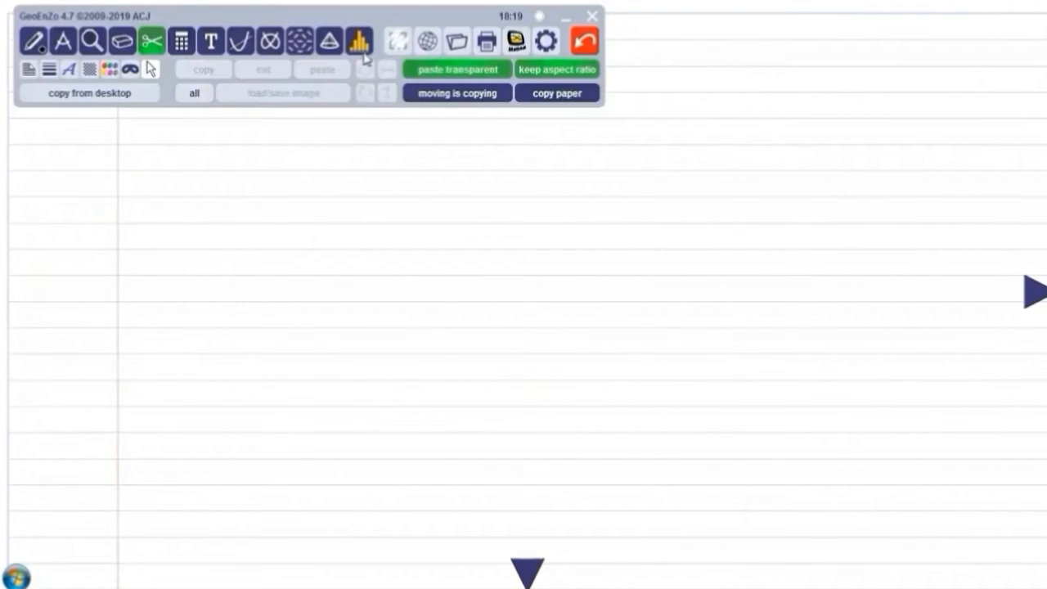
# Step: Load example 1, the De Bilt average temperatures, into the statistical analysis tool
pyautogui.click(363, 52)
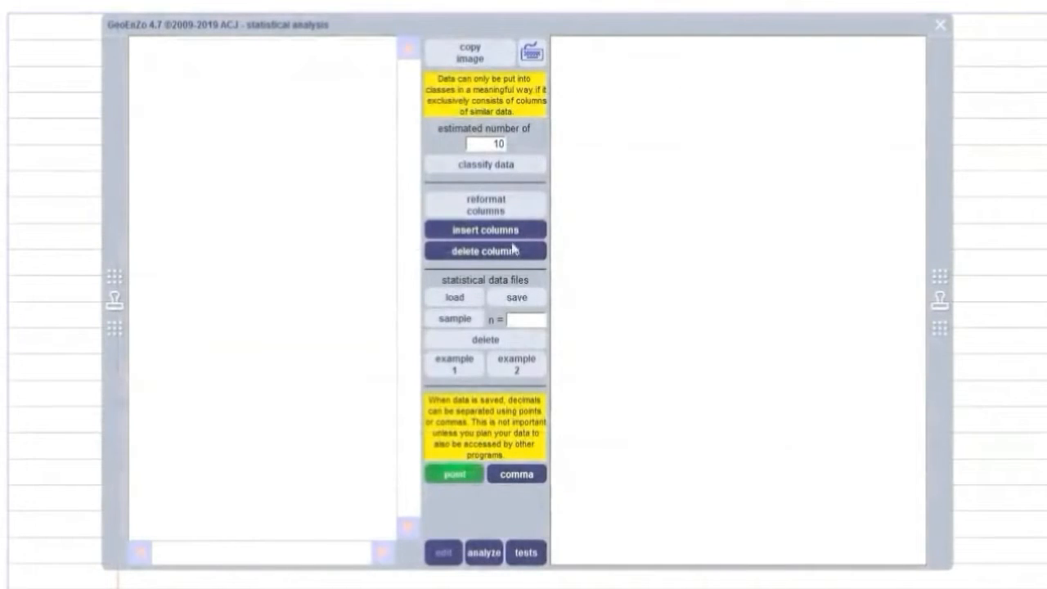
pyautogui.click(455, 366)
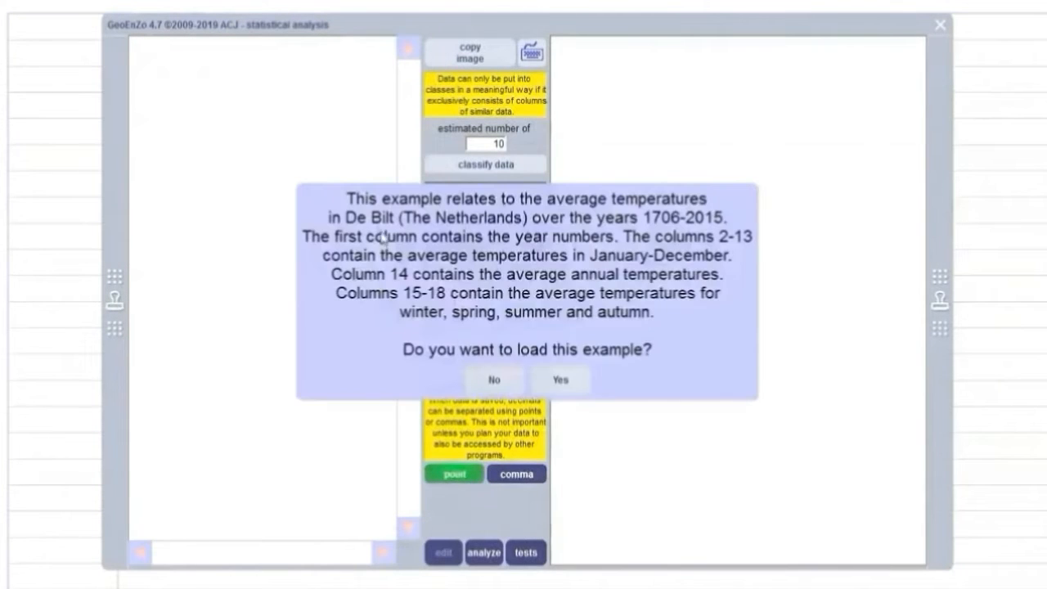
pyautogui.click(561, 380)
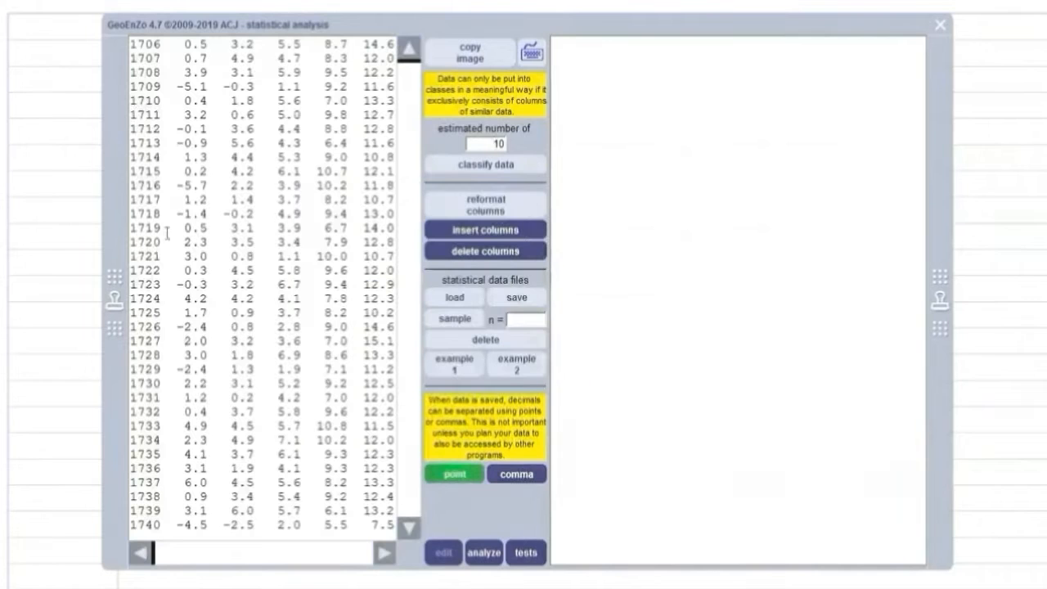
pyautogui.moveTo(413, 64)
pyautogui.mouseDown()
pyautogui.moveTo(423, 446)
pyautogui.moveTo(415, 45)
pyautogui.mouseUp()
# Step: Run the 5-number analysis and the normal analysis on data columns 6 and 7
pyautogui.click(483, 553)
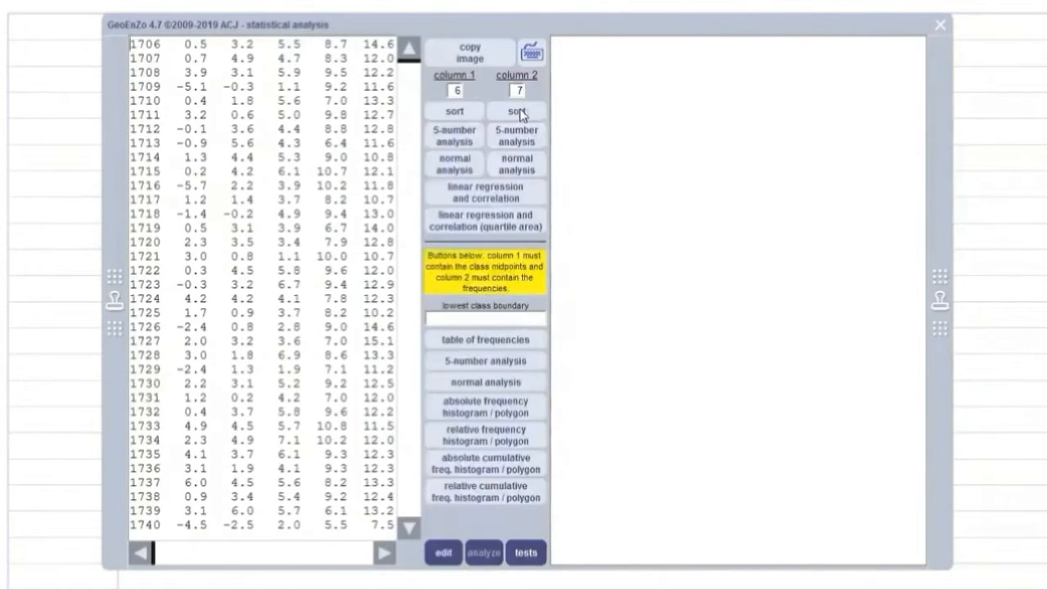
pyautogui.click(464, 144)
pyautogui.click(537, 137)
pyautogui.click(477, 169)
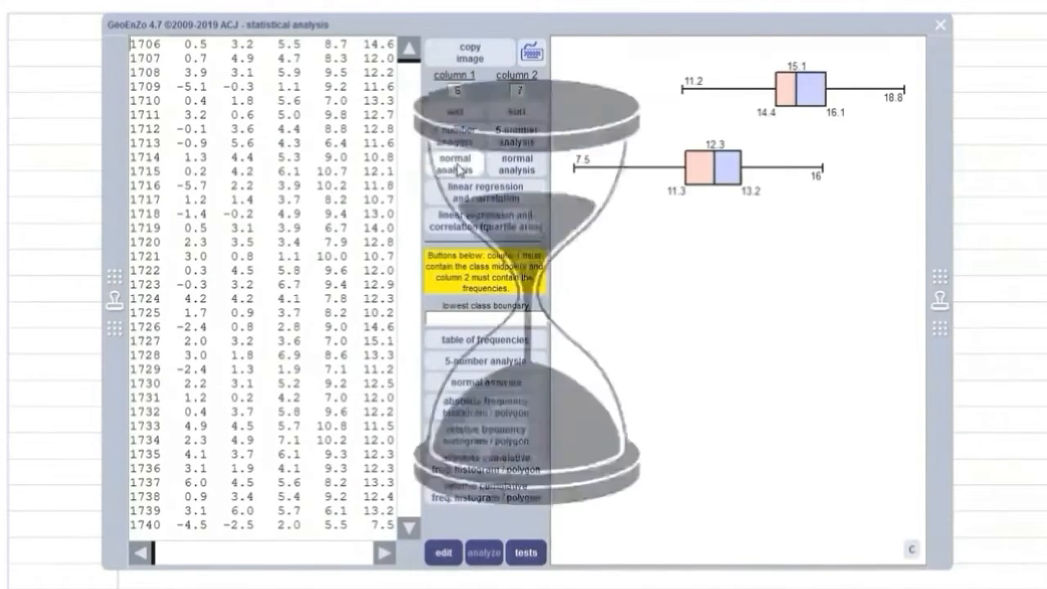
pyautogui.click(515, 167)
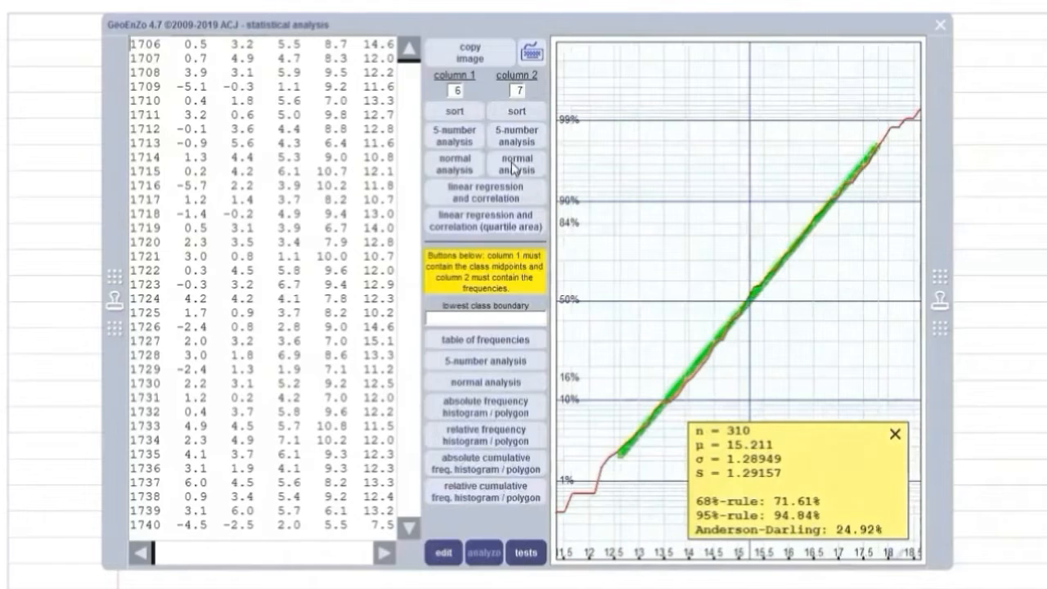
# Step: Run linear regression and correlation on columns 6 and 7, both the standard and the quartile area versions
pyautogui.click(487, 196)
pyautogui.click(473, 222)
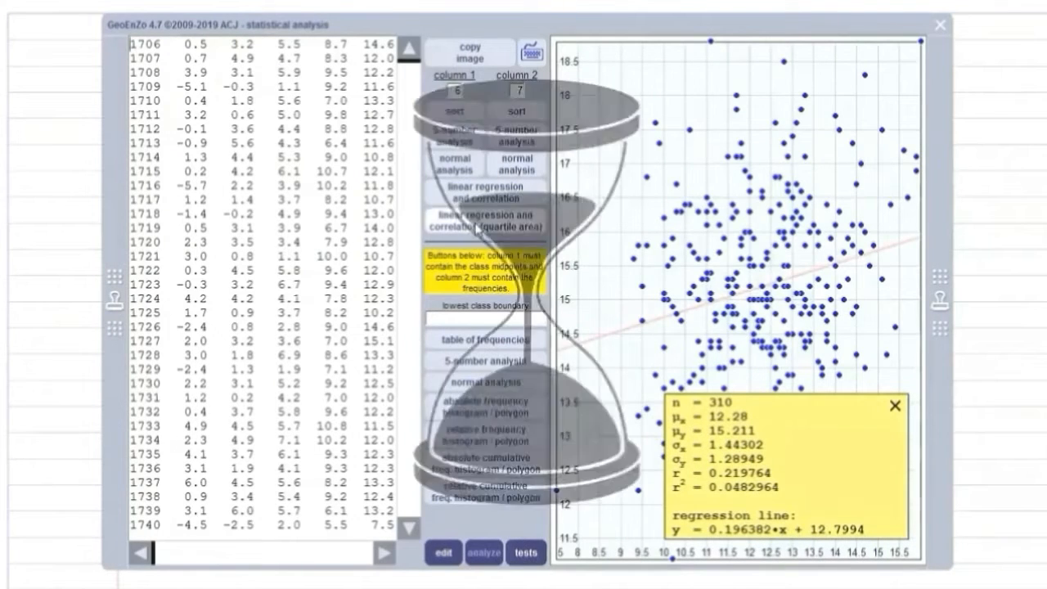
# Step: Try to generate the table of frequencies, 5-number analysis and absolute frequency histogram for grouped data from columns 6 and 7
pyautogui.click(519, 342)
pyautogui.click(520, 311)
pyautogui.click(520, 365)
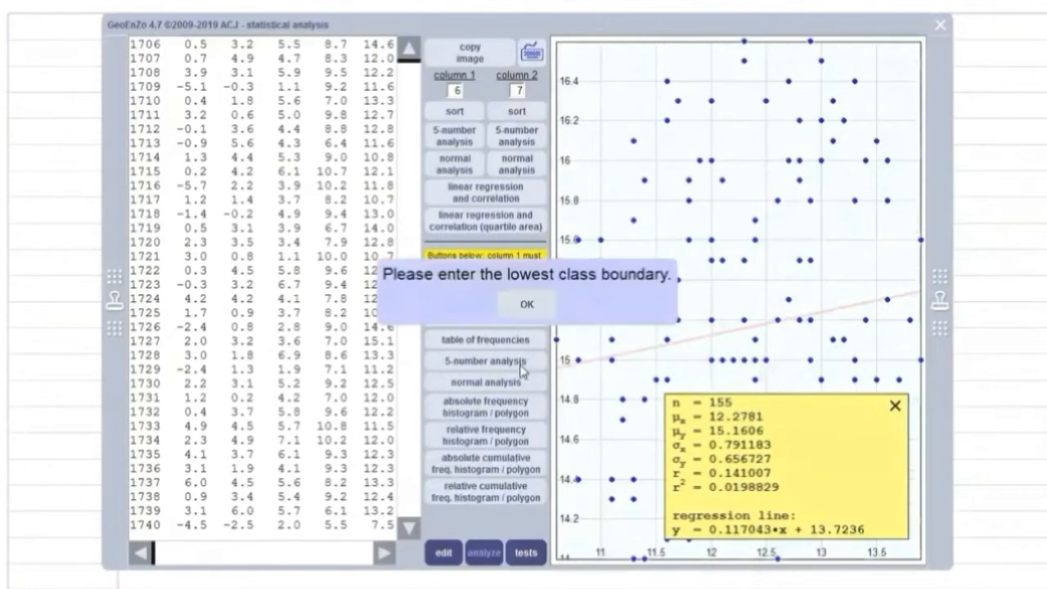
pyautogui.click(521, 309)
pyautogui.click(536, 412)
pyautogui.click(522, 309)
# Step: View the available statistical tests, and run the normal analysis on data column 7
pyautogui.click(516, 559)
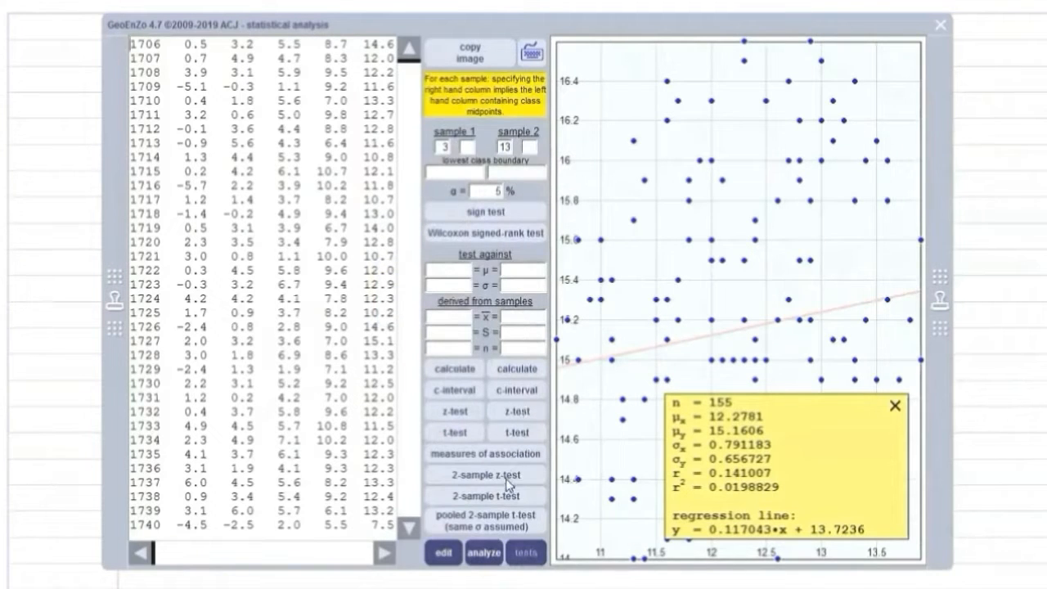
pyautogui.click(485, 553)
pyautogui.click(526, 168)
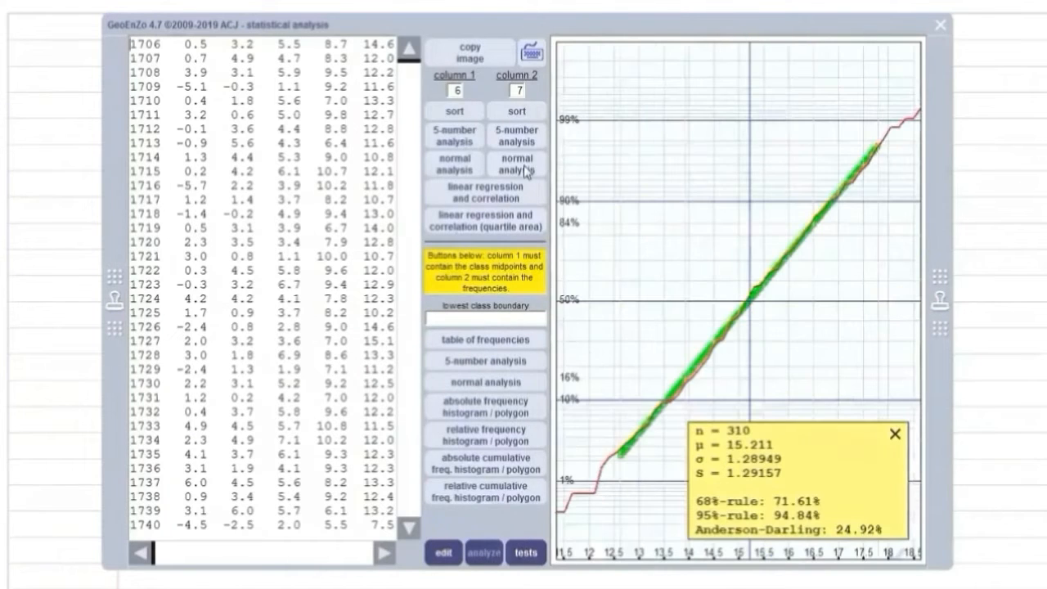
# Step: Stamp the statistical analysis window onto the page and clear the drawing area with the wiper
pyautogui.click(940, 293)
pyautogui.click(151, 44)
pyautogui.moveTo(968, 572); pyautogui.dragTo(478, 9)
pyautogui.moveTo(936, 19); pyautogui.dragTo(798, 164)
pyautogui.moveTo(706, 289); pyautogui.dragTo(304, 207)
pyautogui.moveTo(347, 165); pyautogui.dragTo(245, 215)
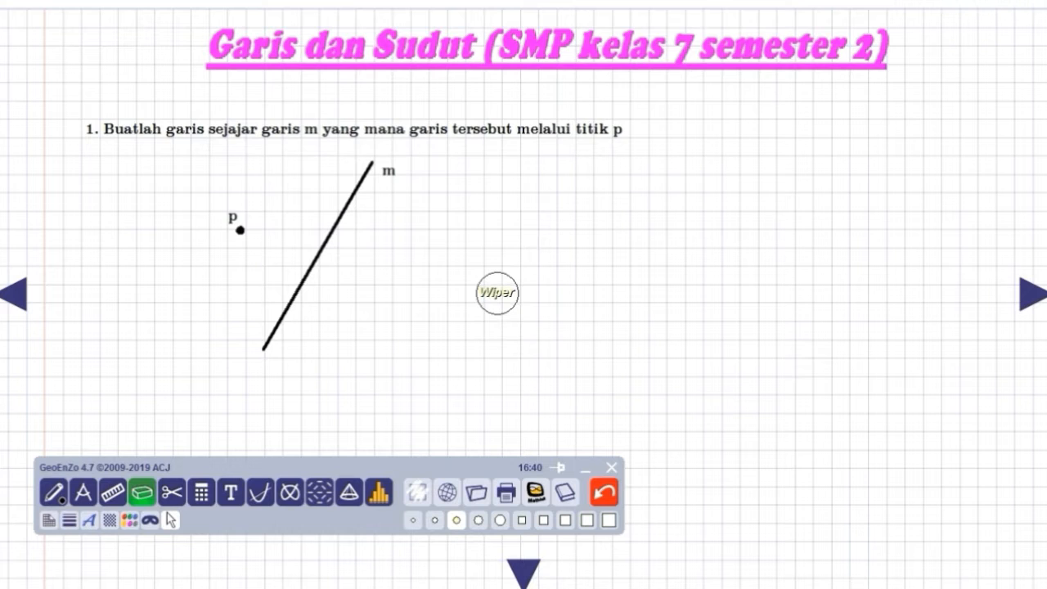
# Step: Set the freehand pen color to red and underline the letter m in question 1
pyautogui.click(53, 492)
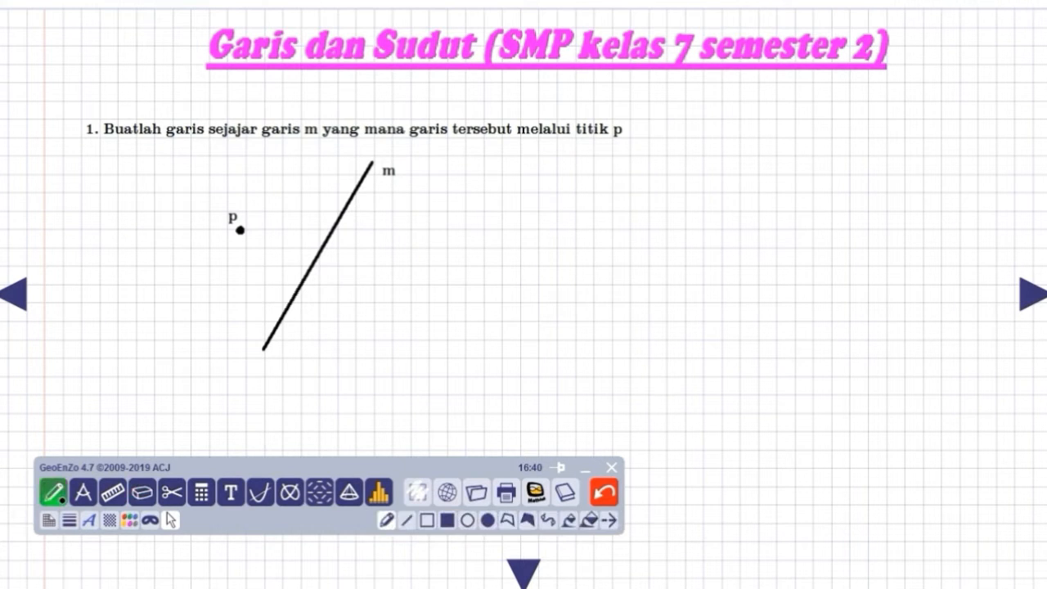
pyautogui.click(130, 520)
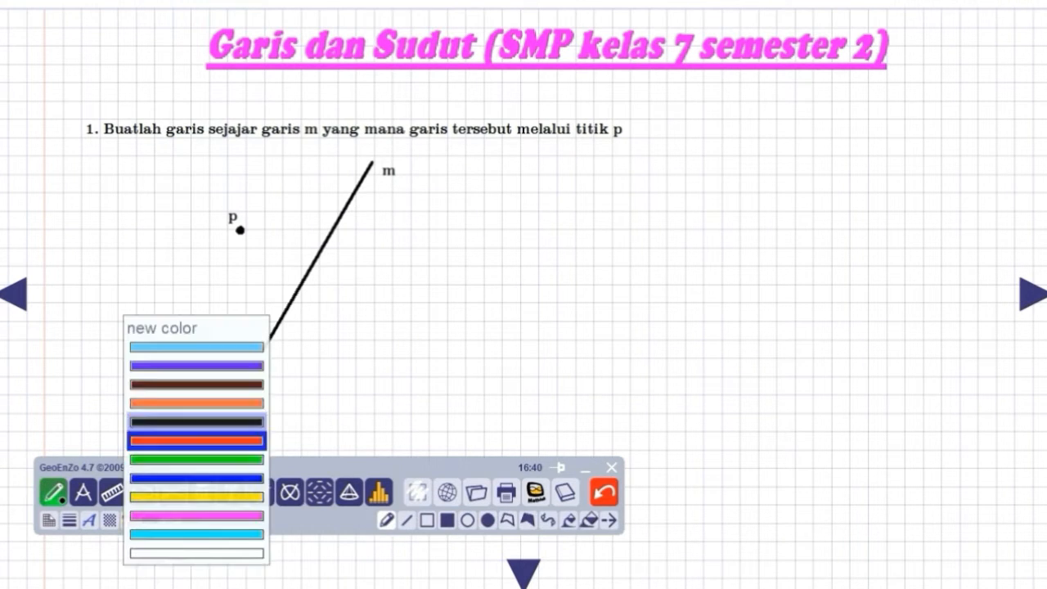
pyautogui.click(196, 441)
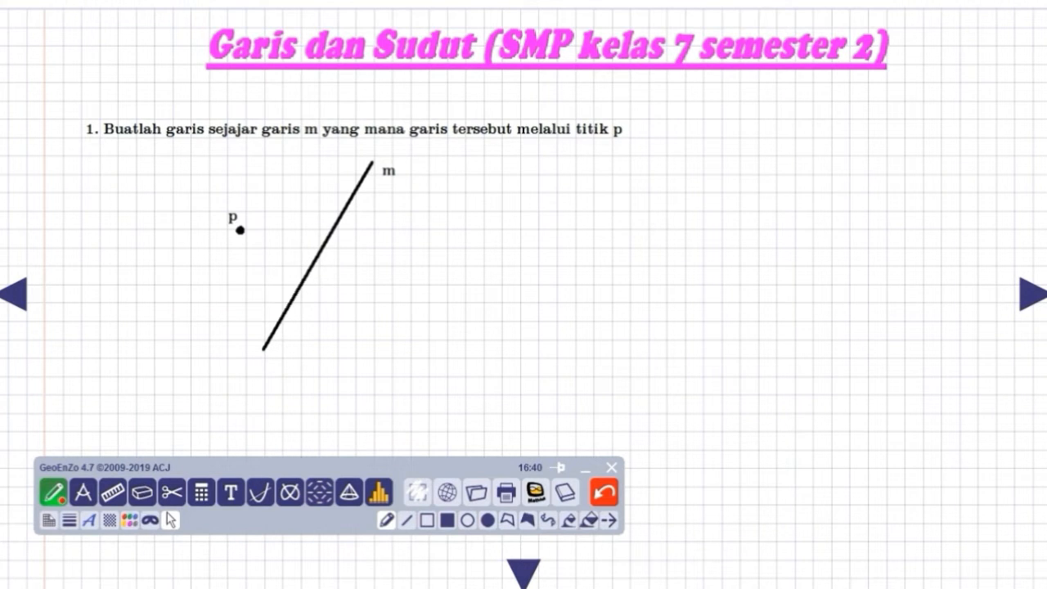
pyautogui.moveTo(307, 143); pyautogui.dragTo(328, 148)
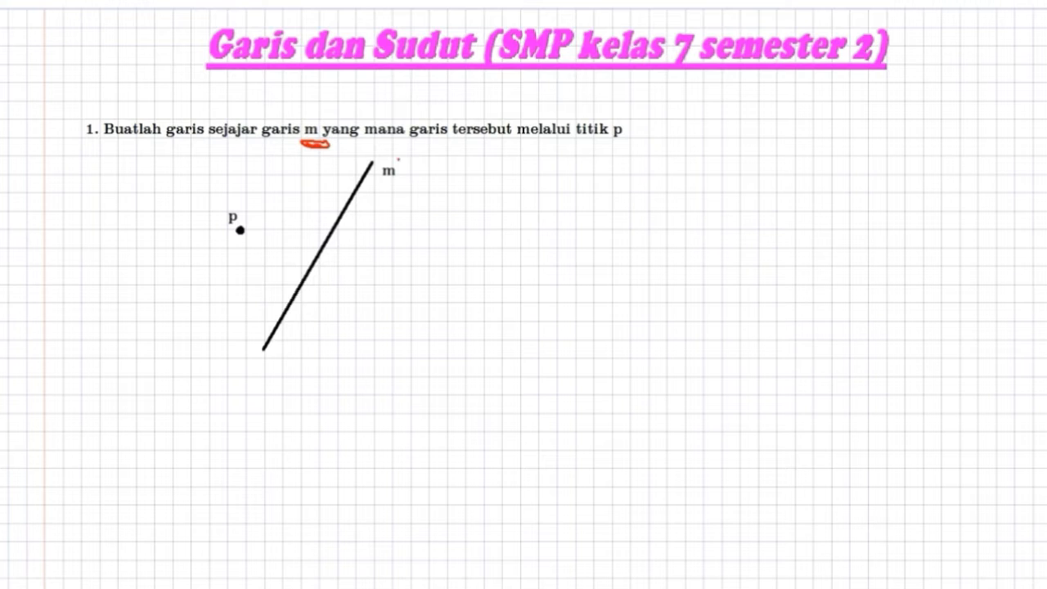